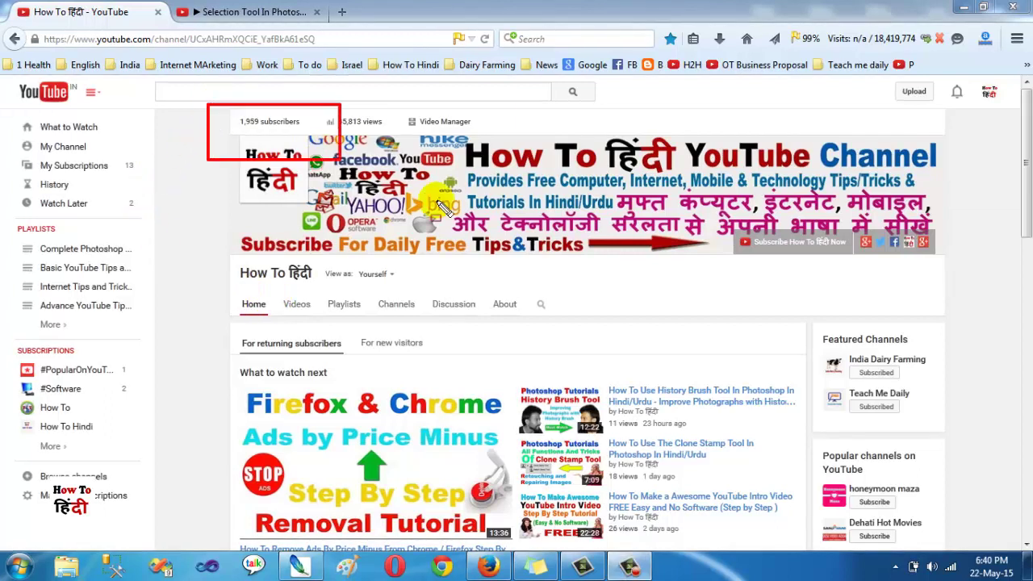
Step: Switch to Photoshop and look at the tools grouped under the History Brush
left_click_drag(440, 206, 959, 331)
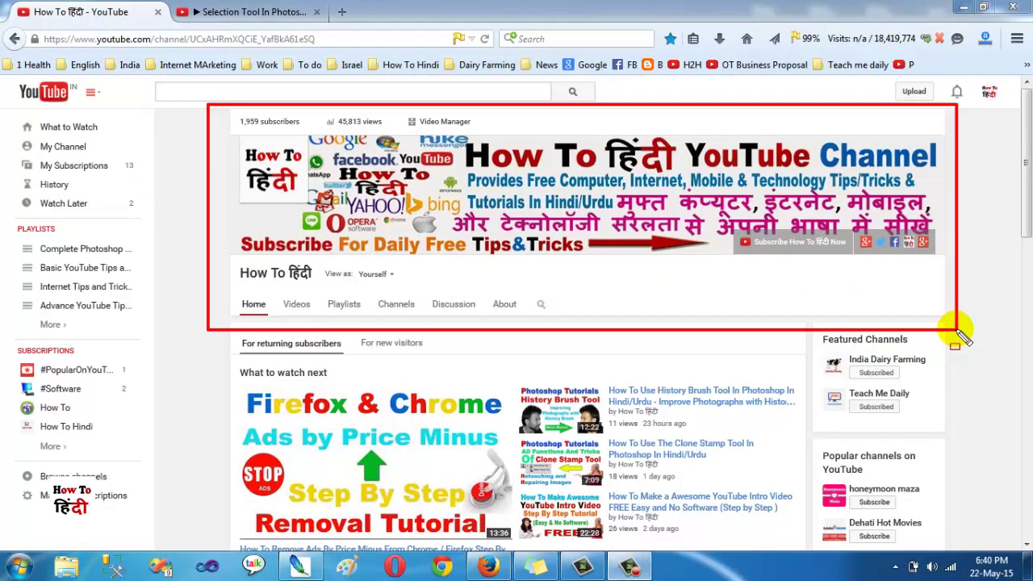
left_click(300, 565)
left_click(33, 177)
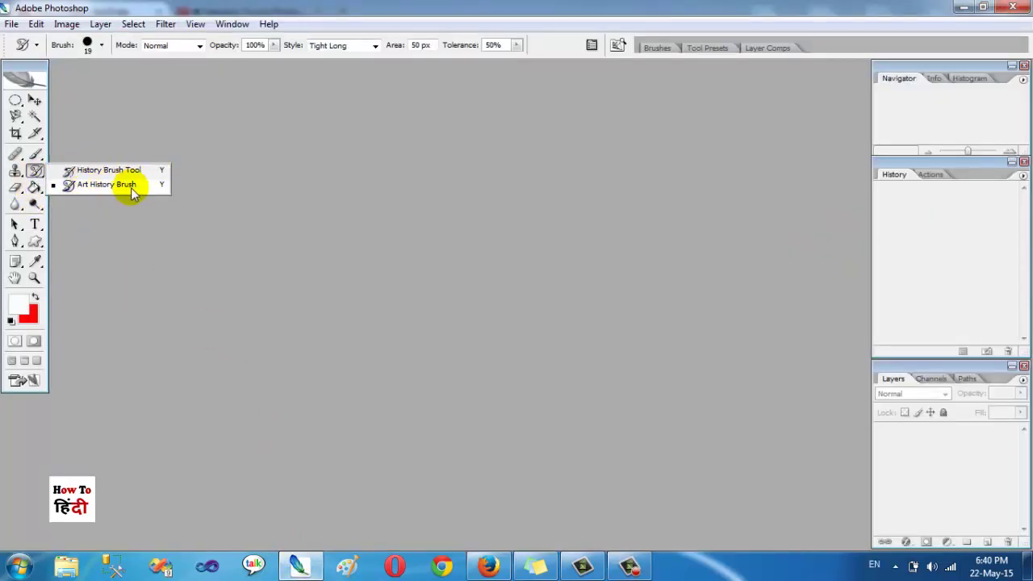
Step: Switch to Firefox and look over the YouTube page of the Photoshop selection tool video
left_click(490, 566)
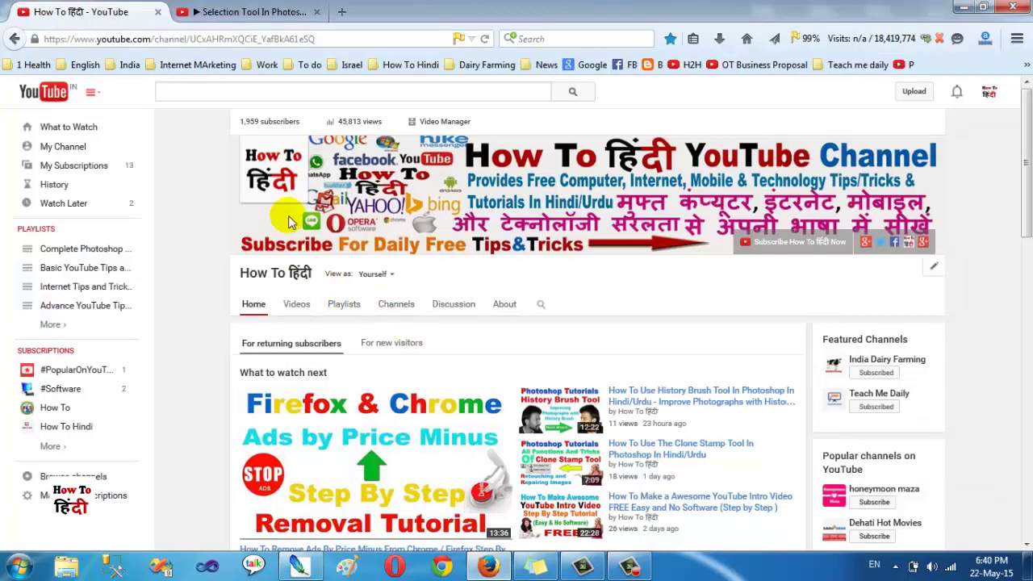
left_click(229, 12)
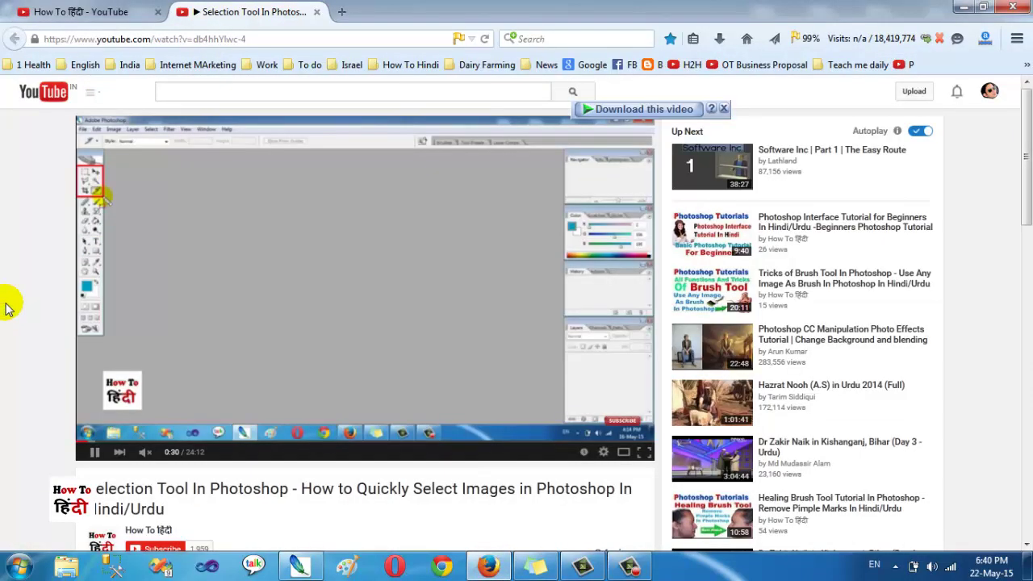
scroll(7, 307, "down", 2)
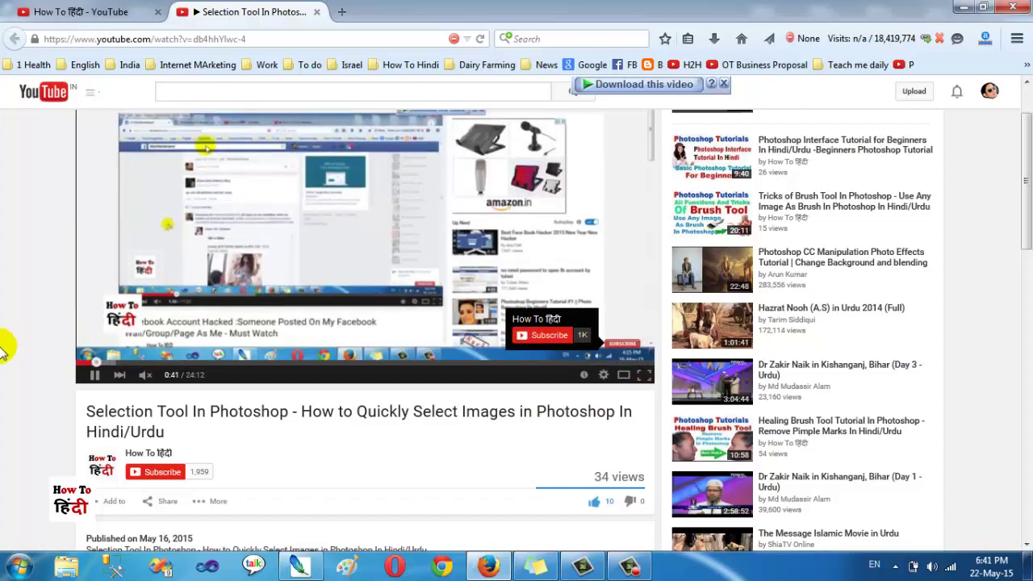
scroll(4, 349, "up", 2)
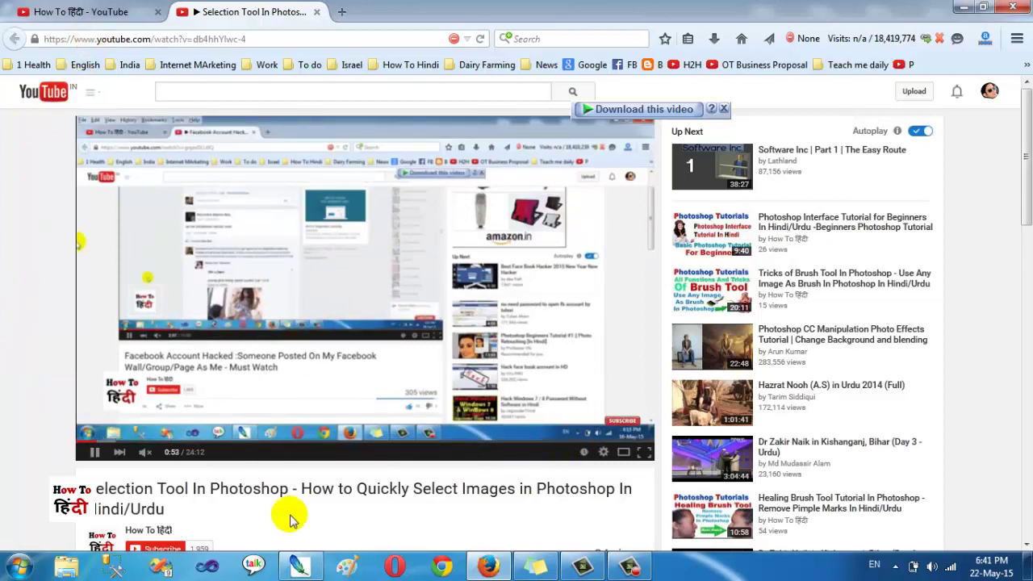
Step: Open the desktop image 111111111112.jpg in Photoshop and move its window nearer the centre of the workspace
left_click(299, 568)
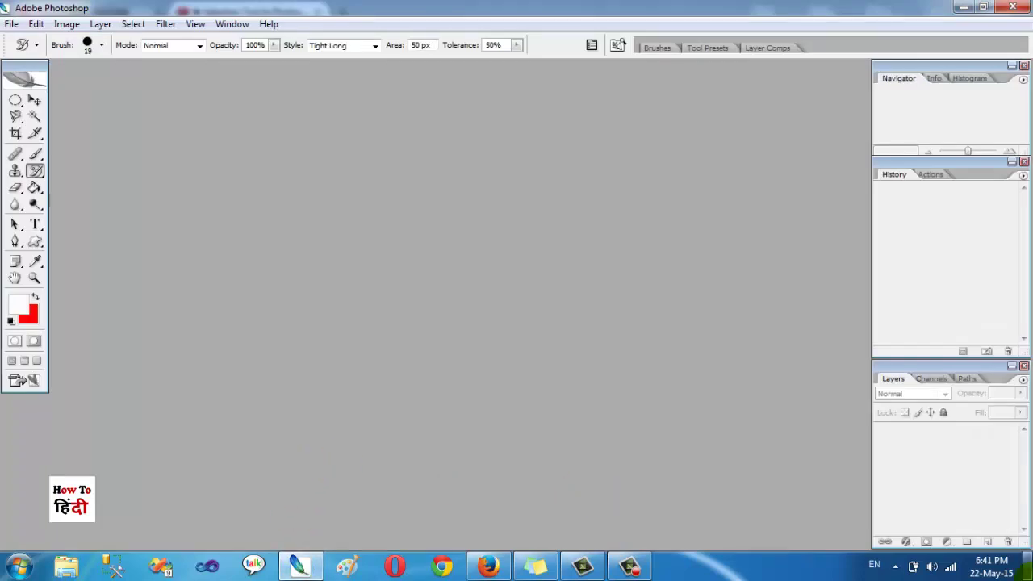
left_click(1027, 565)
left_click_drag(940, 430, 284, 567)
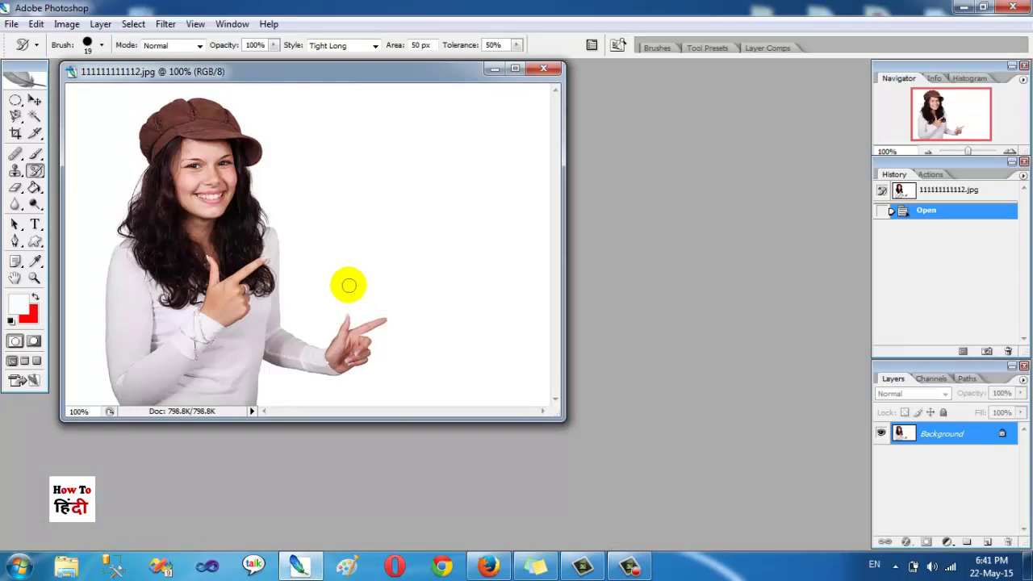
left_click_drag(304, 76, 409, 91)
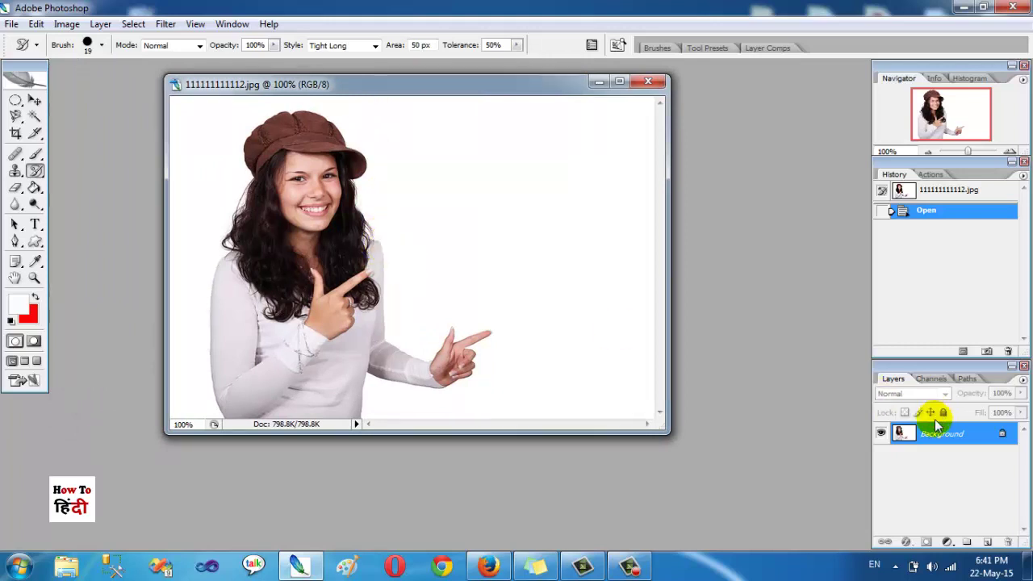
Step: Add a new layer above the background and fill it with off-white fbfefc using the Paint Bucket
left_click(987, 542)
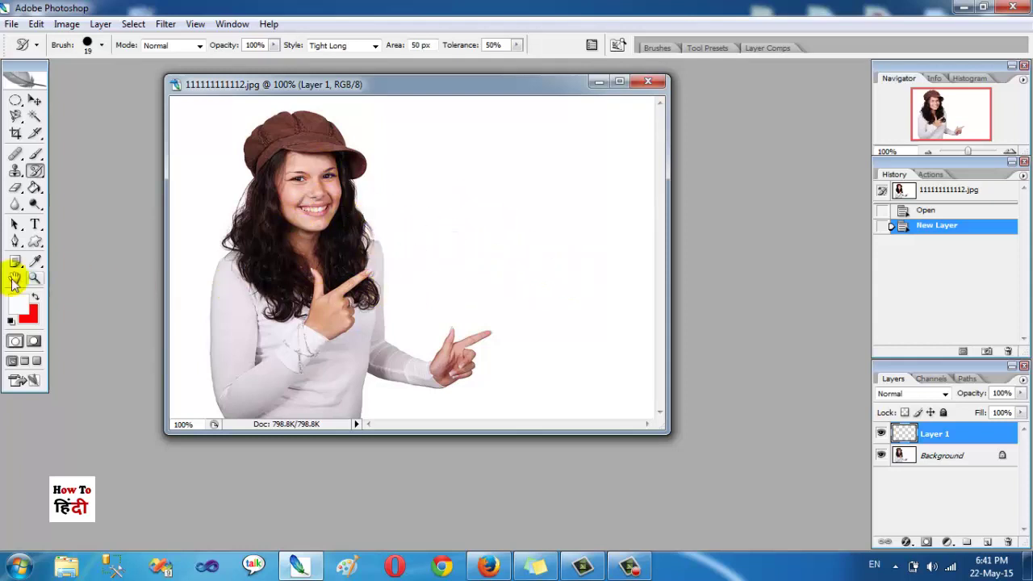
left_click(35, 191)
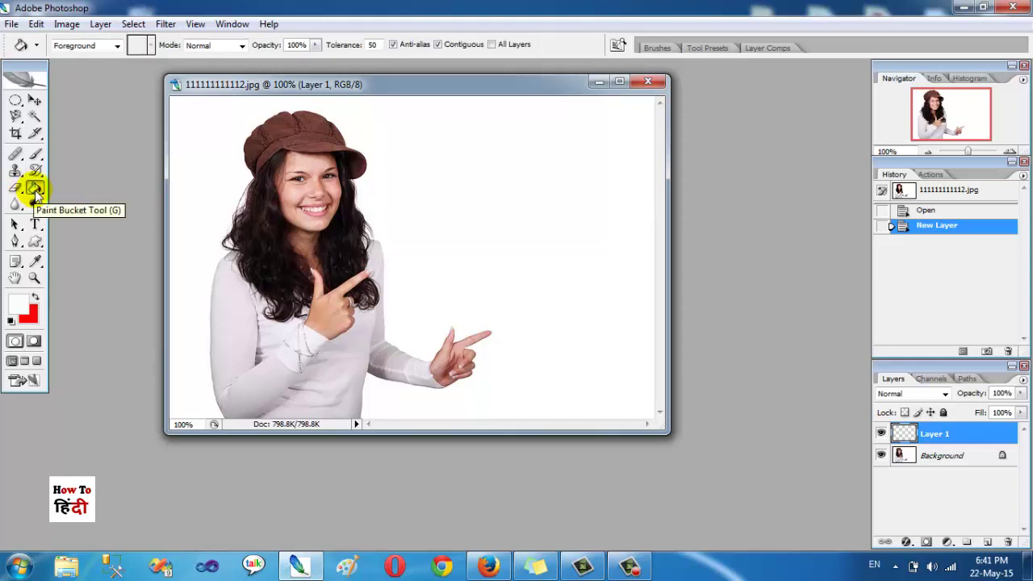
left_click(20, 313)
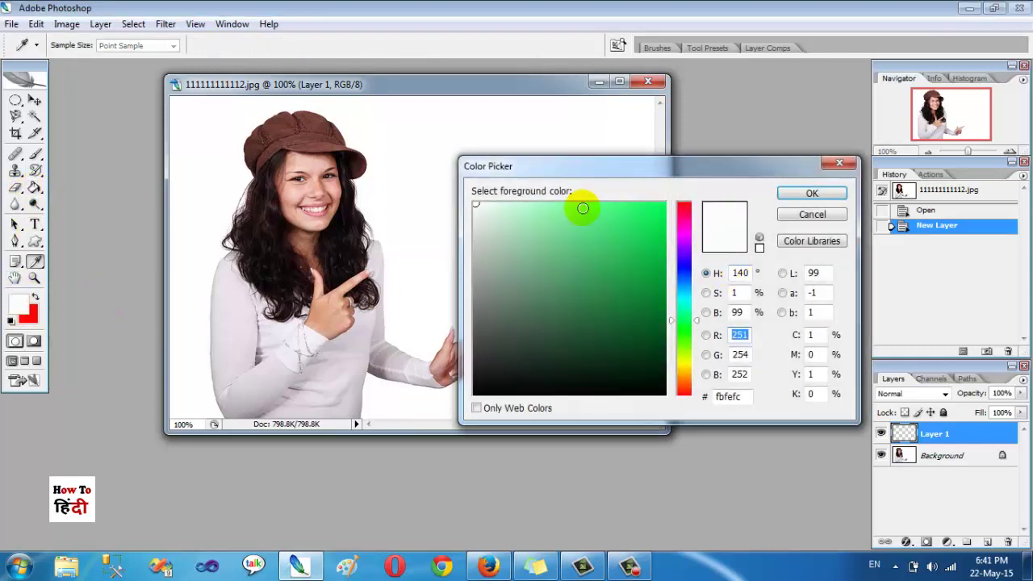
left_click(780, 193)
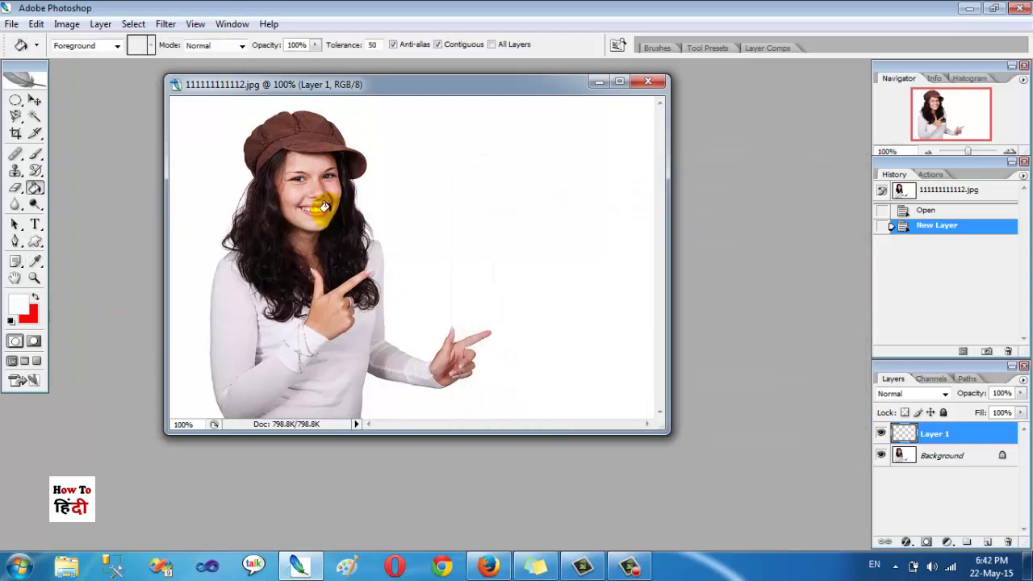
left_click(359, 207)
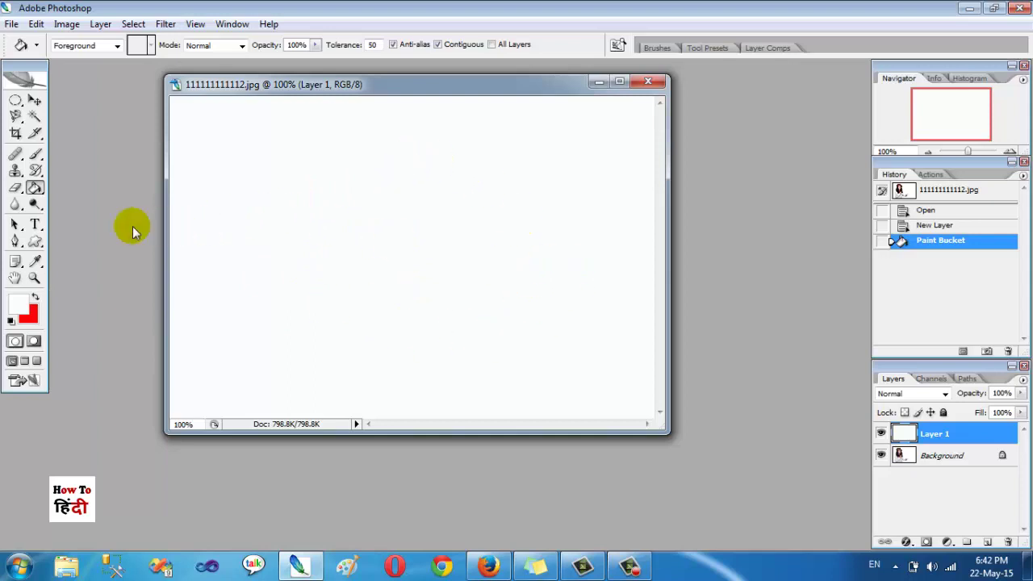
Step: Activate the Art History Brush tool for painting on the filled layer
mouse_move(35, 173)
left_mouse_down()
mouse_move(73, 168)
mouse_move(90, 185)
left_mouse_up()
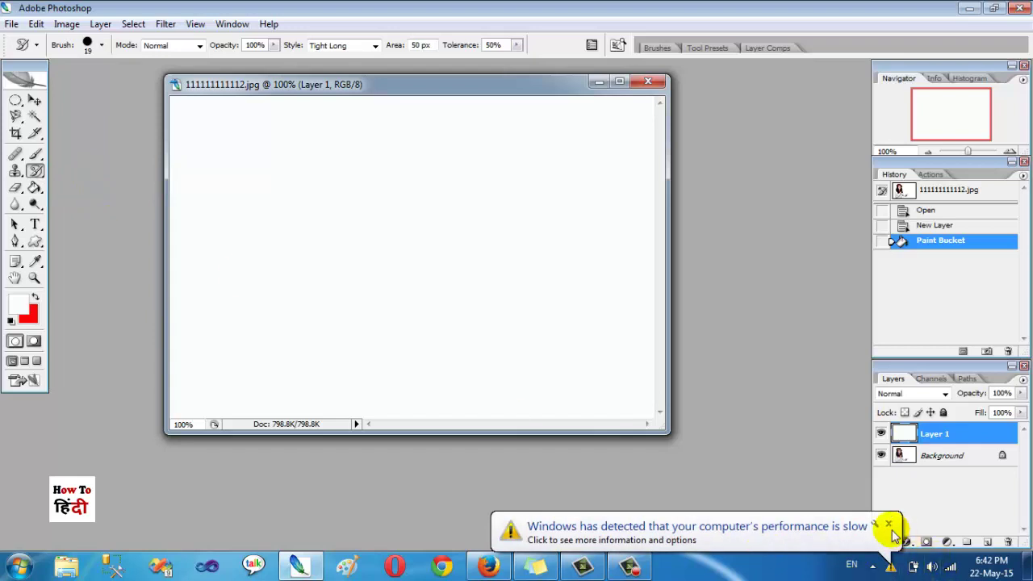
left_click(888, 523)
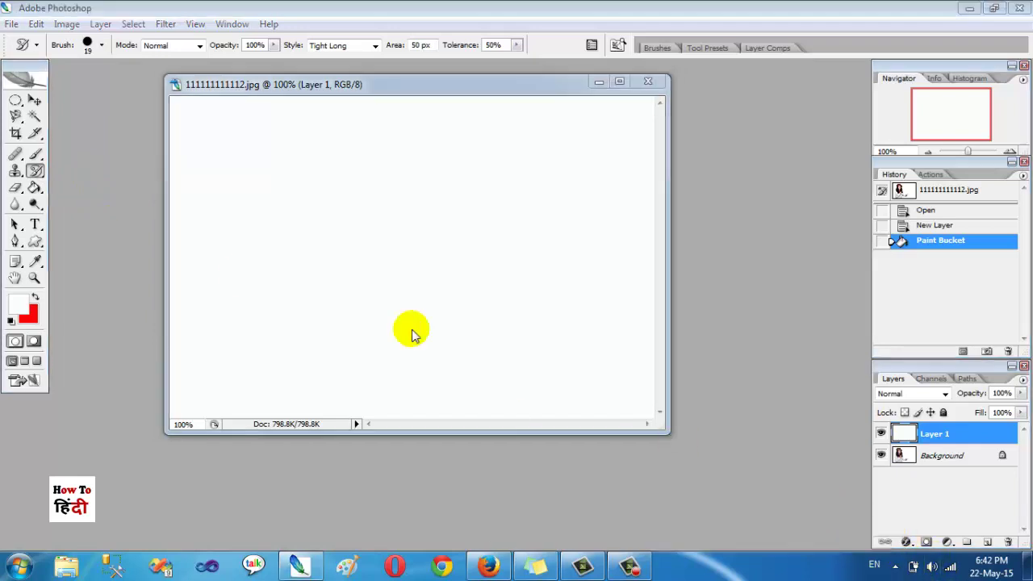
left_click(36, 172)
left_click(36, 171)
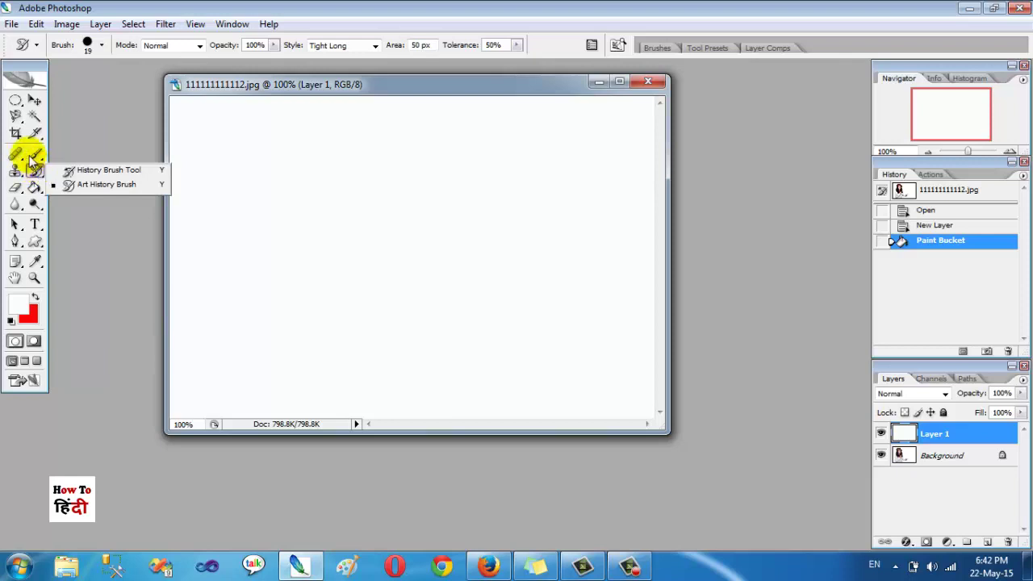
left_click(16, 134)
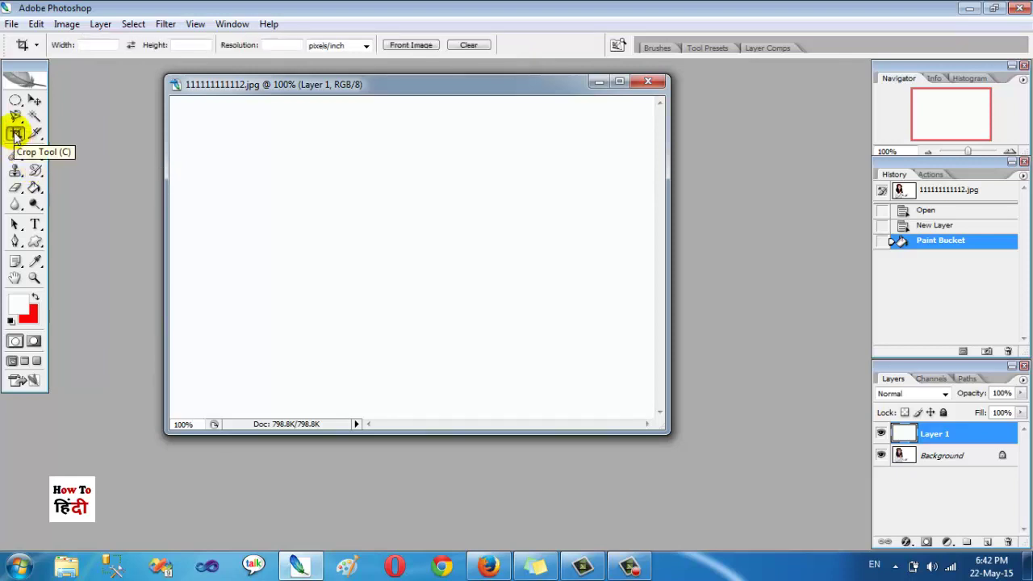
key("y")
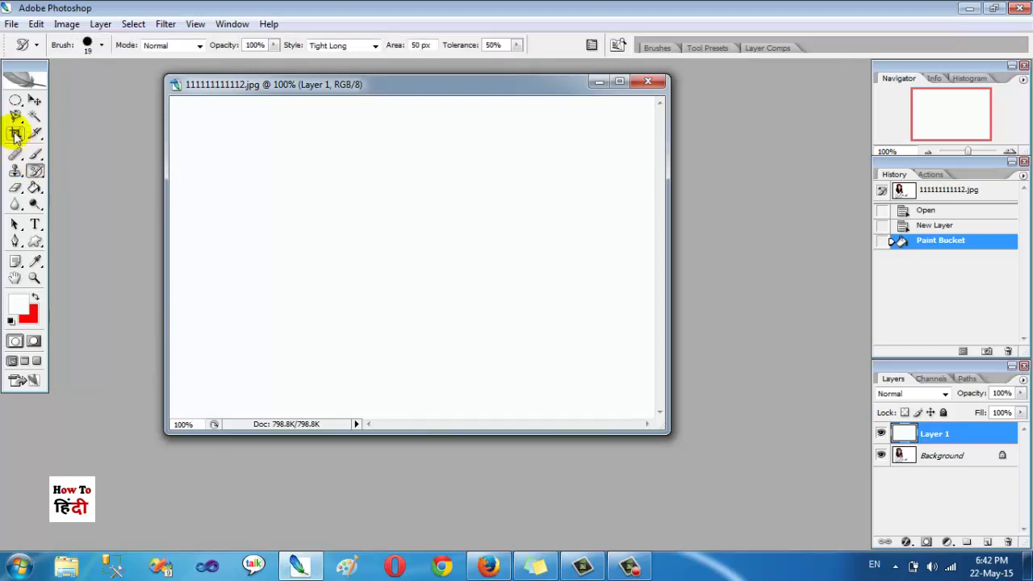
left_click(35, 175)
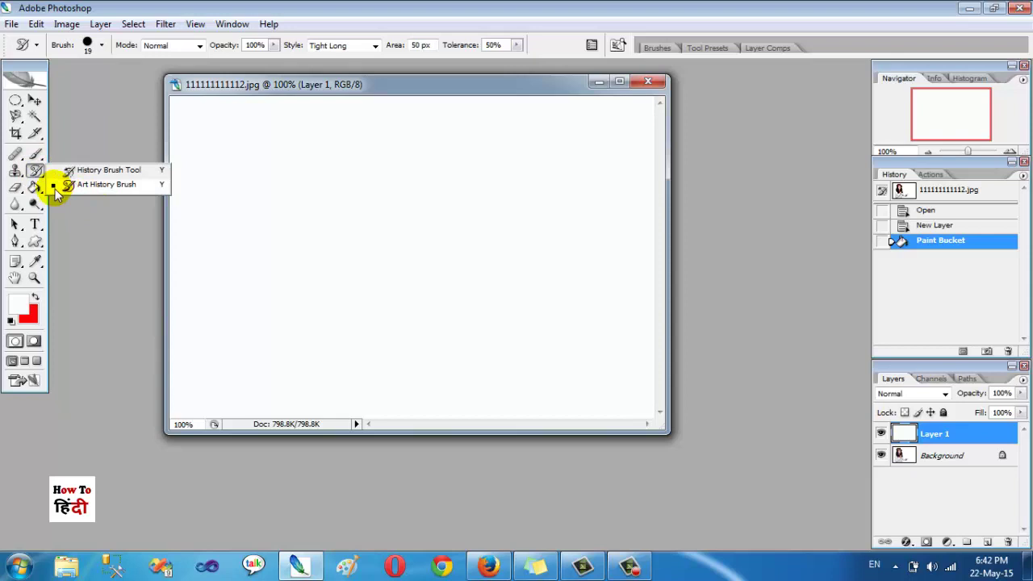
left_click(85, 209)
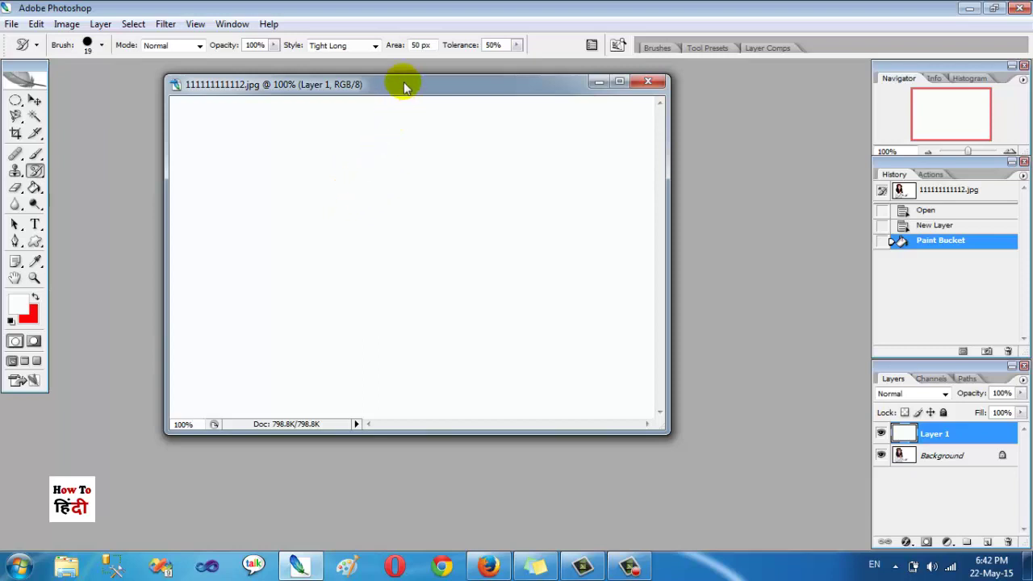
Step: Paint a trial Art History Brush stroke over the woman's face area and reduce the brush diameter to 4 px
left_click(340, 181)
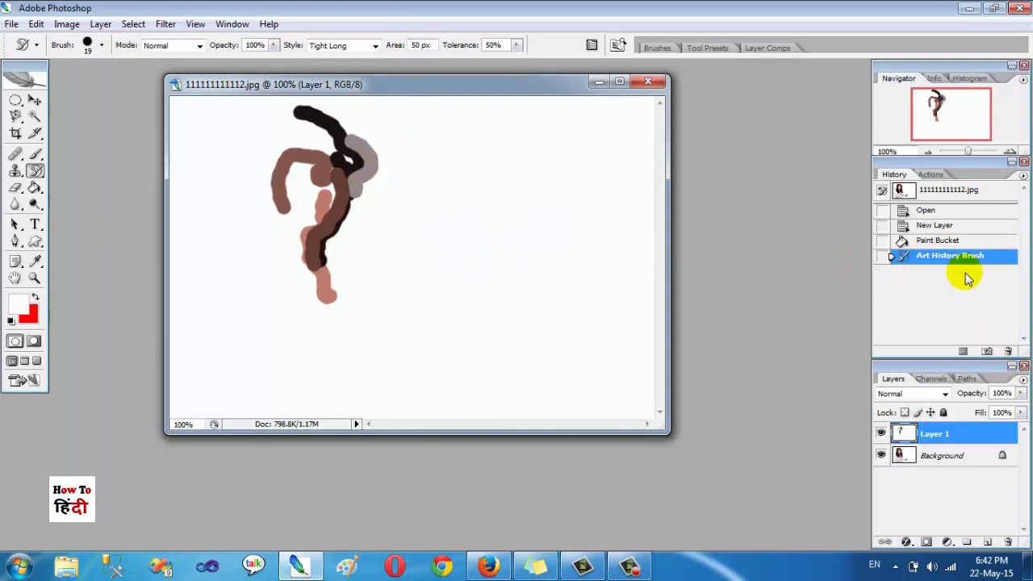
right_click(376, 196)
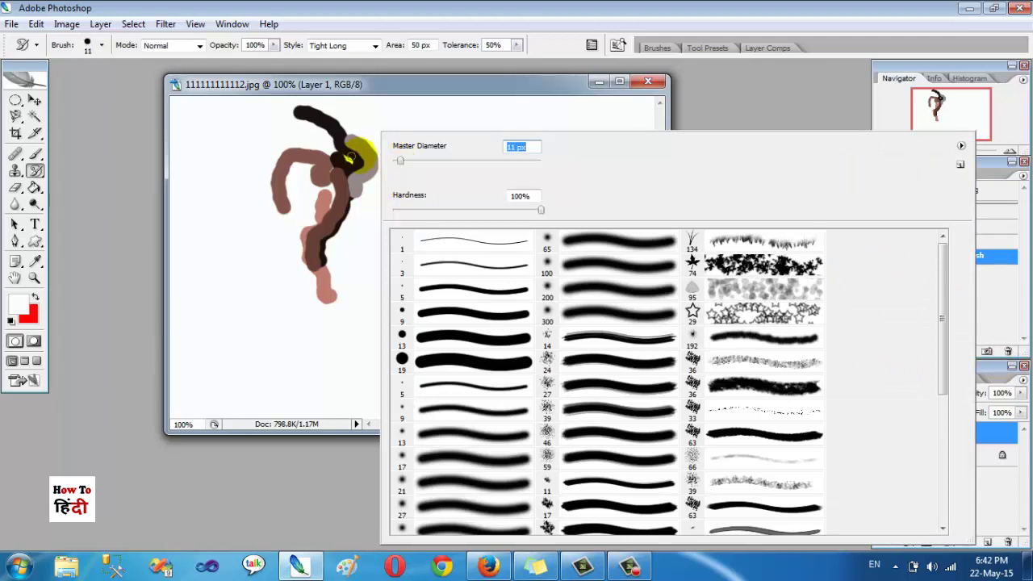
left_click_drag(399, 162, 394, 163)
left_click(361, 205)
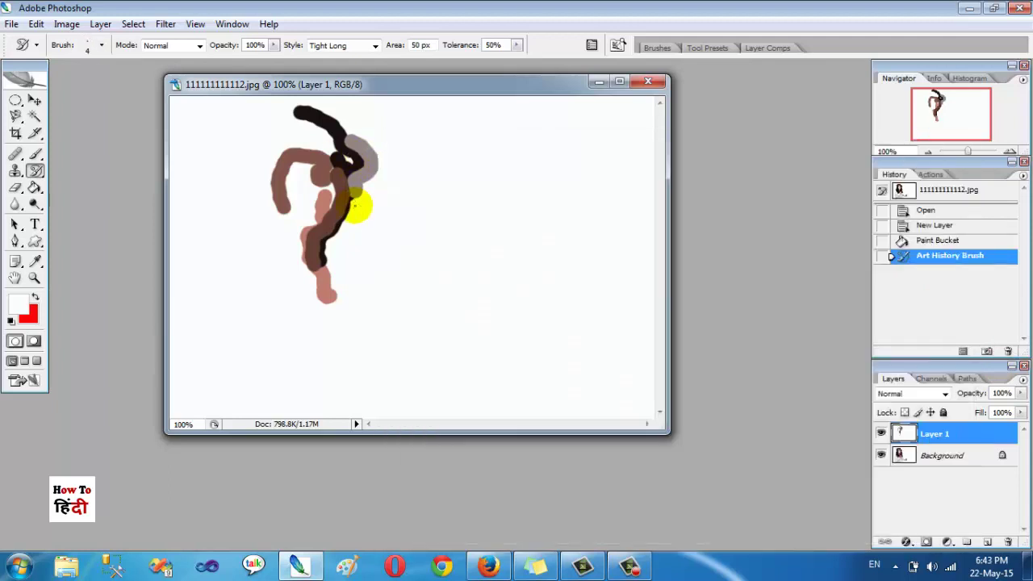
Step: Paint test strokes with the 4 px Art History Brush over the hair beside the face and the lower shirt
left_click(363, 266)
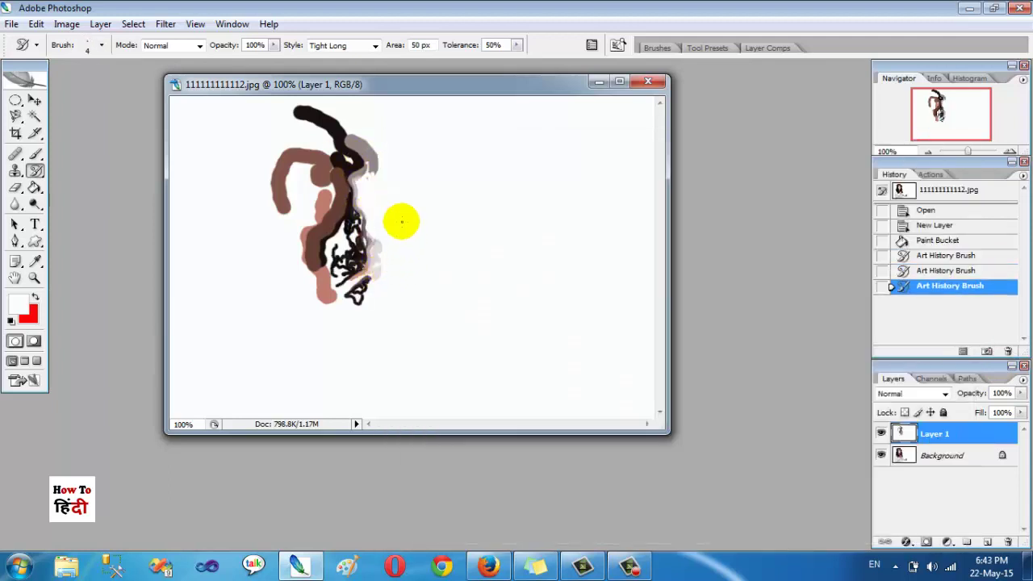
left_click(402, 222)
left_click(315, 350)
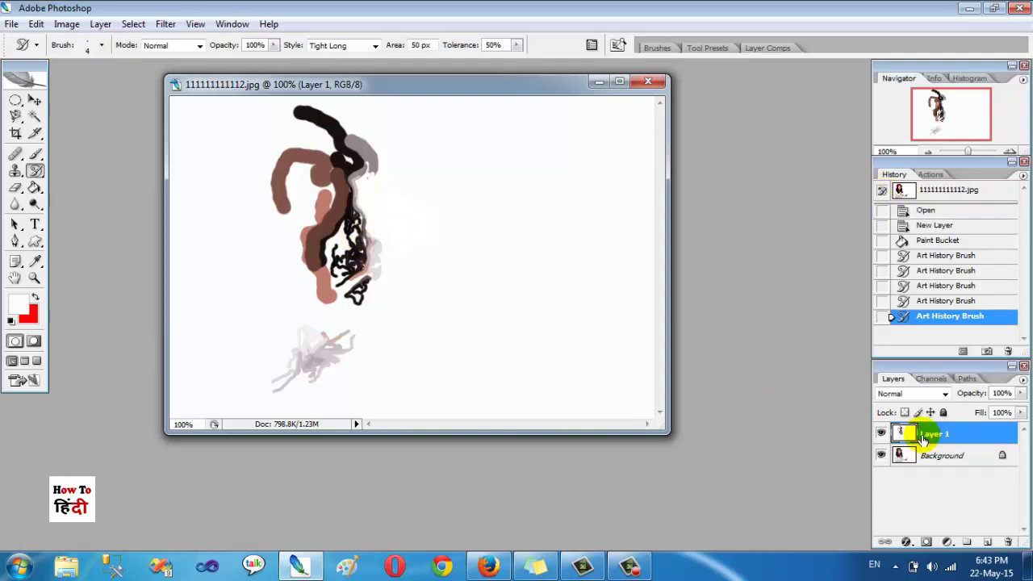
Step: Revert the image to its Paint Bucket history state, discarding all the trial brush strokes
left_click(927, 211)
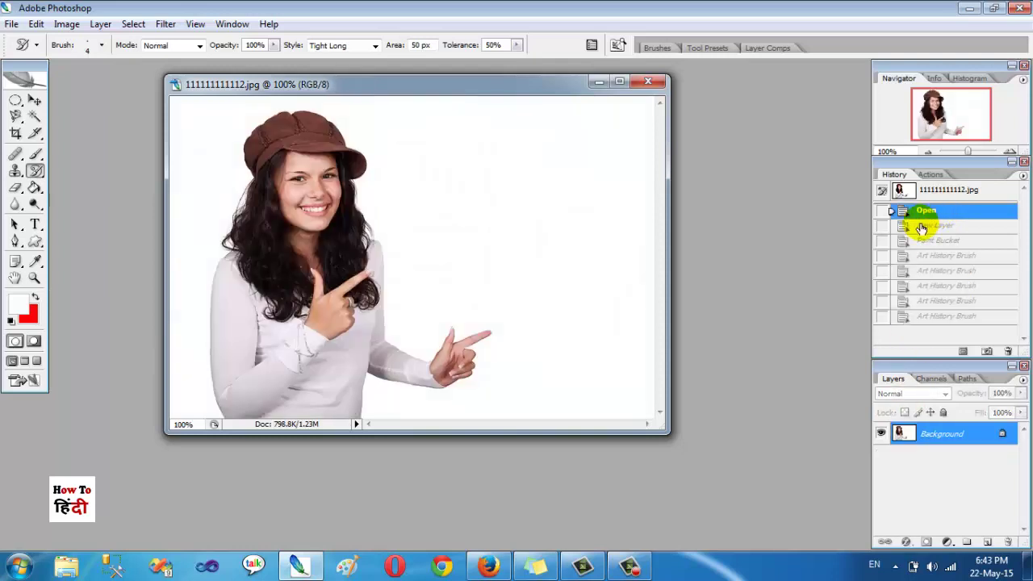
left_click(947, 227)
left_click(947, 241)
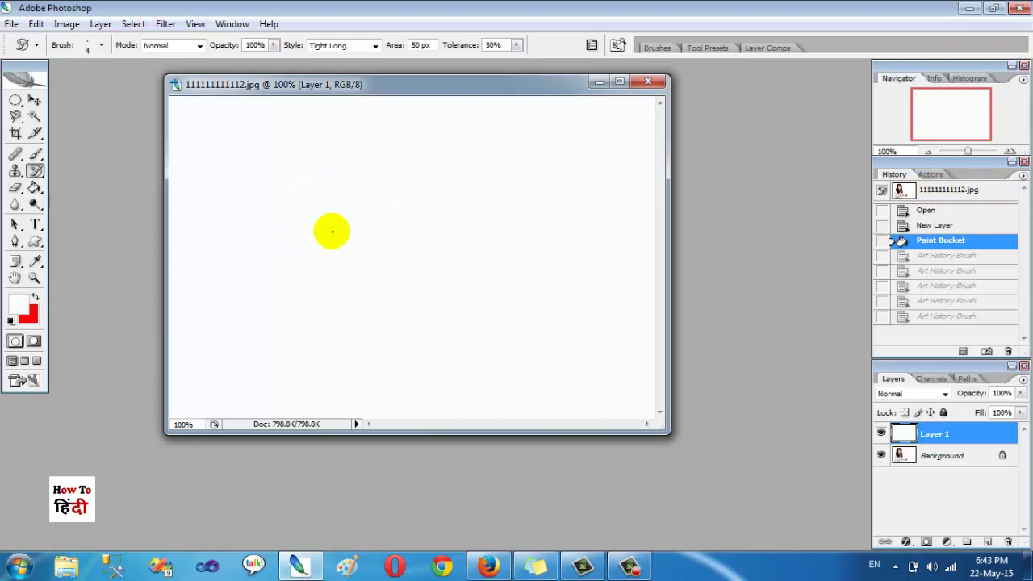
Step: Set the Art History Brush style to Loose Curl Long and paint over the woman's head, hair and torso
left_click(337, 45)
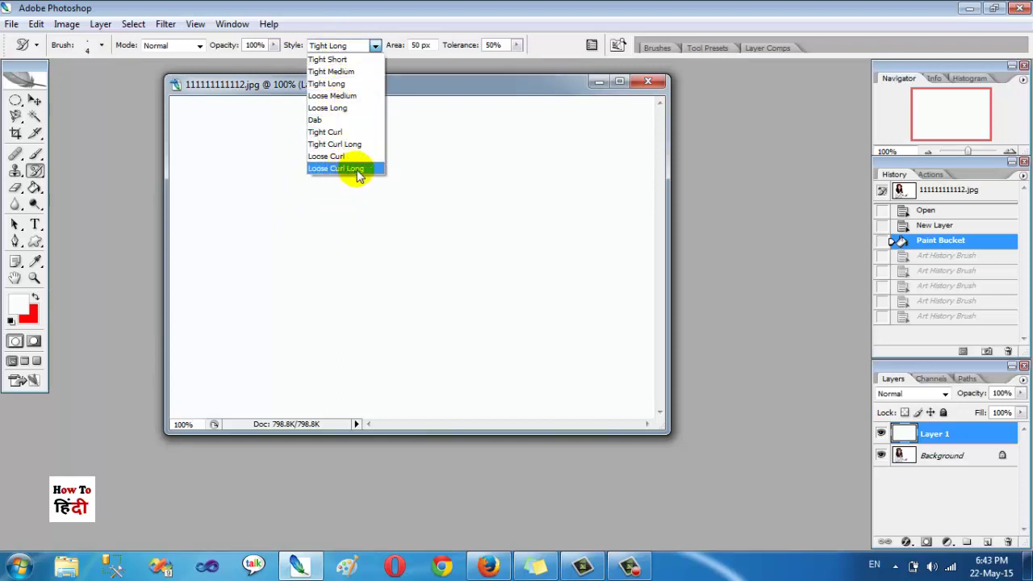
left_click(359, 169)
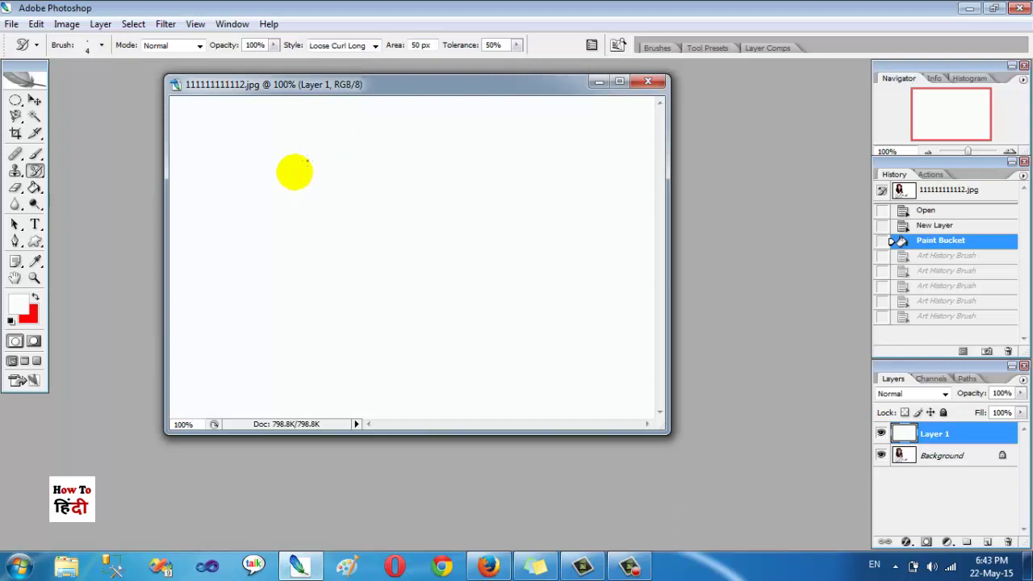
mouse_move(294, 171)
left_mouse_down()
mouse_move(327, 154)
mouse_move(310, 206)
mouse_move(350, 264)
mouse_move(301, 270)
mouse_move(300, 222)
mouse_move(268, 339)
mouse_move(300, 341)
mouse_move(329, 296)
mouse_move(353, 393)
left_mouse_up()
mouse_move(355, 361)
left_mouse_down()
mouse_move(296, 397)
mouse_move(262, 388)
mouse_move(247, 358)
mouse_move(258, 271)
mouse_move(240, 226)
mouse_move(256, 161)
mouse_move(281, 122)
mouse_move(353, 121)
mouse_move(369, 167)
mouse_move(385, 361)
mouse_move(417, 410)
mouse_move(296, 358)
mouse_move(365, 386)
left_mouse_up()
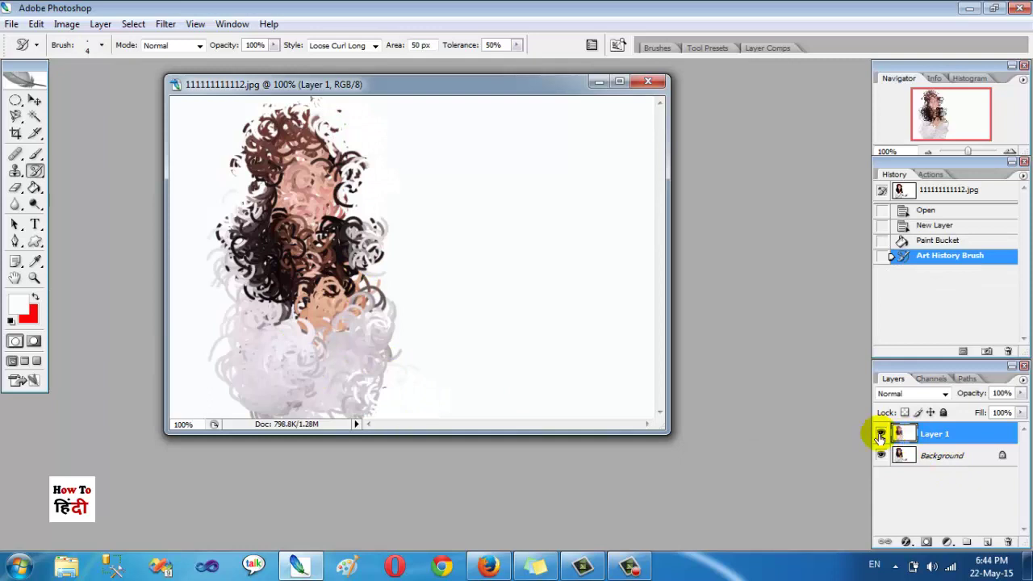
Step: Compare Layer 1 with the original photo, and extend the curled strokes over the hat edges, arms and pointing hand
left_click(880, 433)
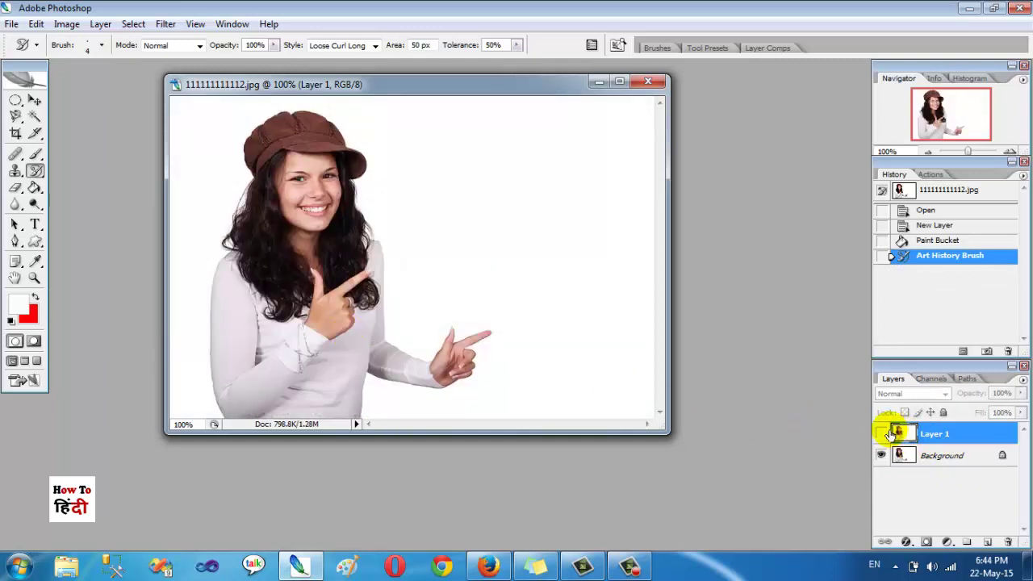
left_click(881, 434)
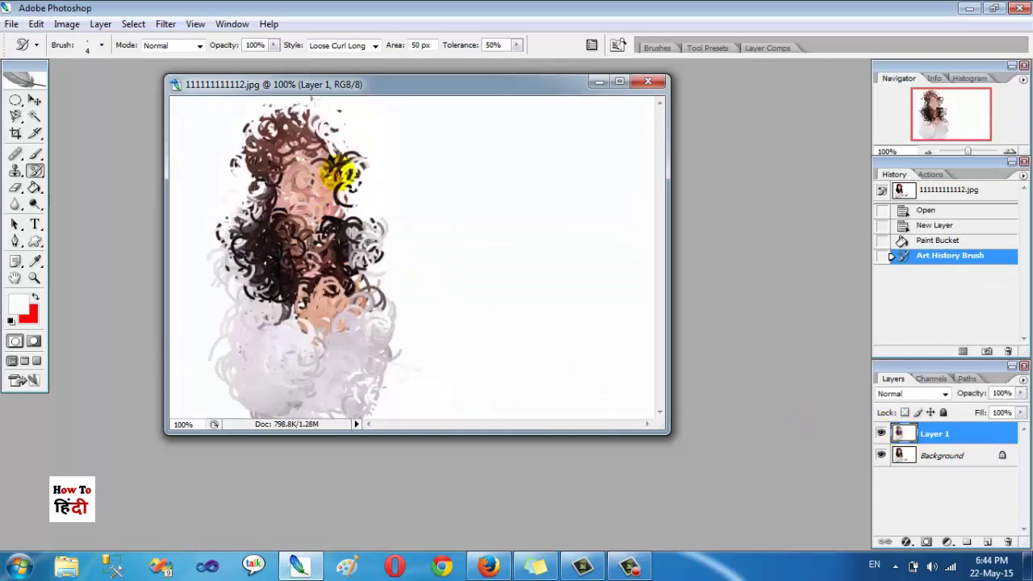
mouse_move(368, 144)
left_mouse_down()
mouse_move(377, 269)
mouse_move(371, 130)
mouse_move(332, 108)
mouse_move(256, 118)
mouse_move(223, 146)
mouse_move(211, 207)
mouse_move(219, 270)
mouse_move(236, 160)
mouse_move(237, 257)
mouse_move(214, 345)
mouse_move(224, 295)
mouse_move(227, 391)
mouse_move(240, 410)
mouse_move(240, 399)
mouse_move(380, 417)
mouse_move(402, 379)
mouse_move(489, 357)
mouse_move(464, 351)
mouse_move(489, 318)
mouse_move(474, 338)
mouse_move(357, 385)
mouse_move(371, 422)
mouse_move(377, 391)
left_mouse_up()
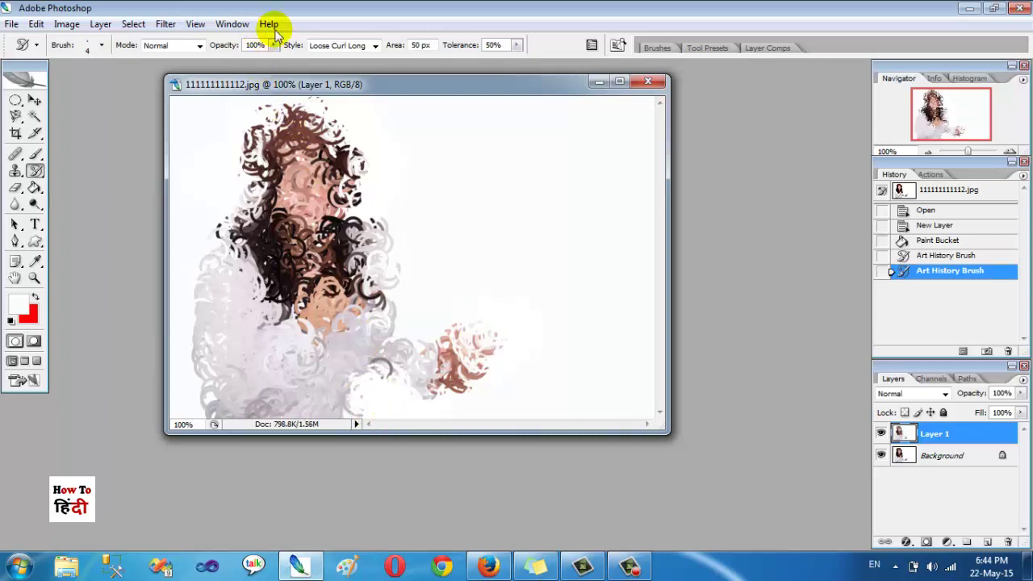
Step: Set the Art History Brush style to Loose Curl, enlarge the brush to 10 px and paint over the woman's hair, face and torso
left_click(335, 45)
left_click(326, 155)
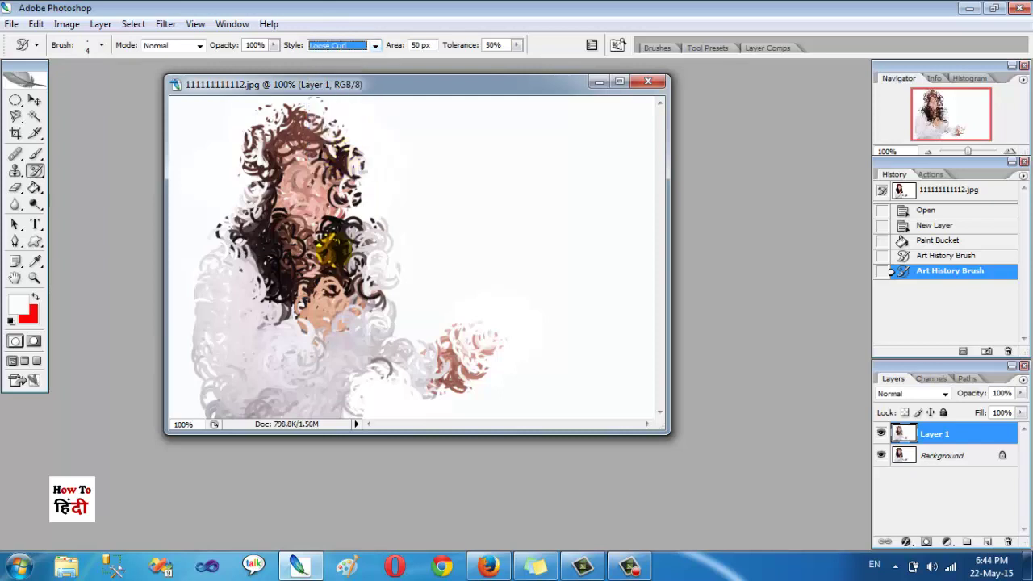
mouse_move(335, 234)
left_mouse_down()
mouse_move(310, 147)
mouse_move(304, 138)
mouse_move(273, 198)
mouse_move(295, 177)
mouse_move(262, 138)
mouse_move(226, 201)
mouse_move(218, 258)
mouse_move(251, 162)
mouse_move(228, 212)
mouse_move(201, 390)
mouse_move(236, 285)
left_mouse_up()
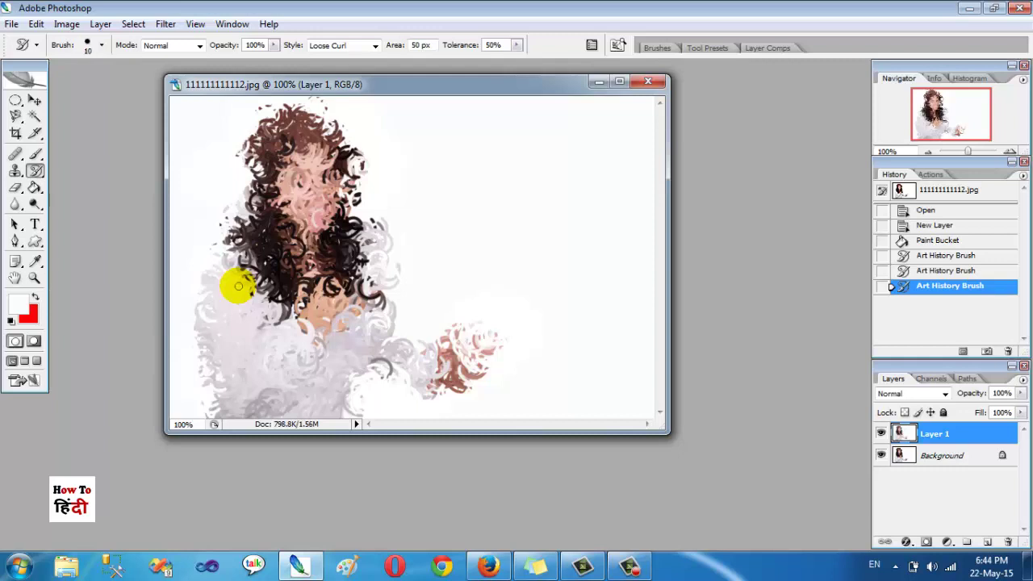
key("bracketright")
key("bracketright")
key("bracketright")
left_click_drag(292, 254, 296, 285)
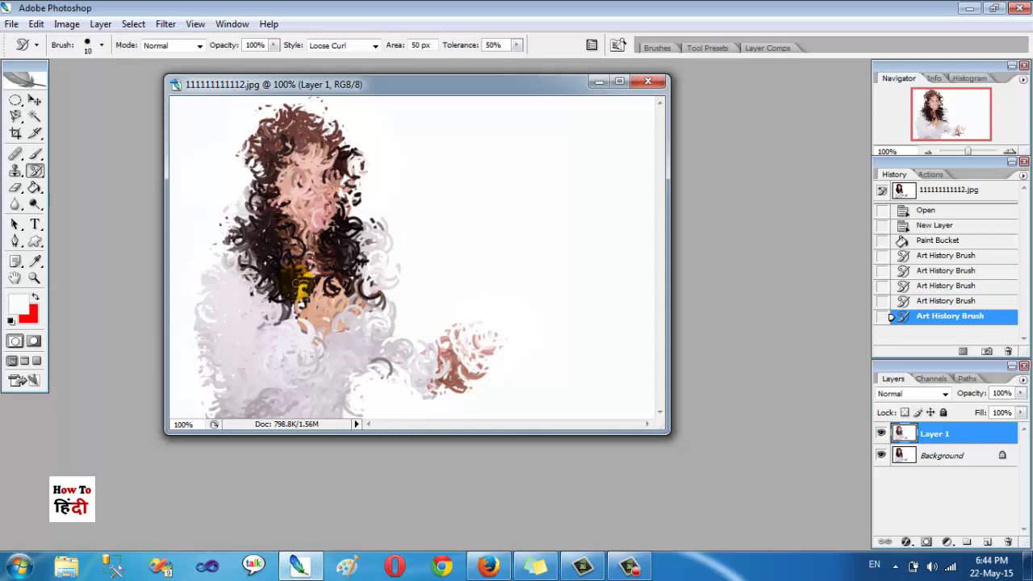
Step: Set the style to Tight Curl Long and paint over the face, hair, chest and pointing hand, reducing the brush to 5 px
left_click(343, 44)
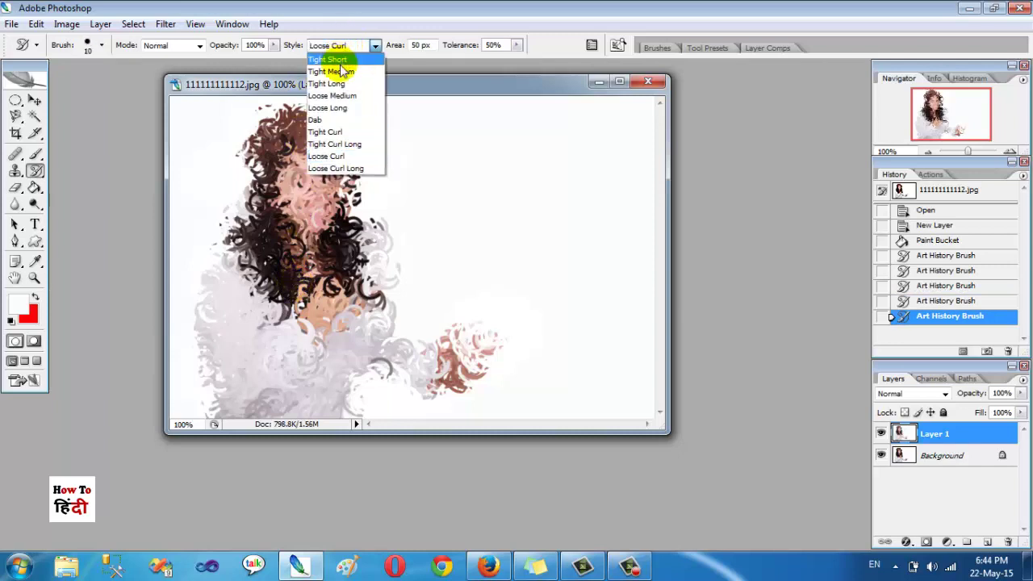
left_click(339, 143)
mouse_move(312, 150)
left_mouse_down()
mouse_move(299, 226)
mouse_move(306, 306)
mouse_move(306, 253)
left_mouse_up()
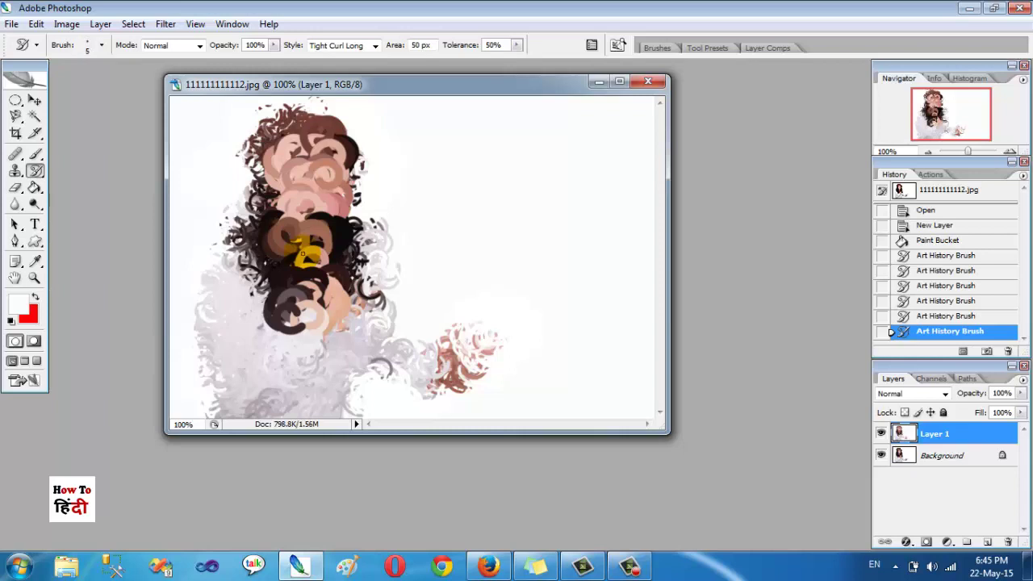
mouse_move(303, 255)
left_mouse_down()
mouse_move(300, 181)
mouse_move(292, 190)
mouse_move(336, 147)
mouse_move(353, 203)
mouse_move(330, 116)
mouse_move(288, 111)
mouse_move(288, 240)
mouse_move(342, 134)
mouse_move(323, 88)
mouse_move(277, 116)
mouse_move(242, 167)
mouse_move(242, 134)
mouse_move(336, 127)
mouse_move(350, 185)
mouse_move(309, 292)
mouse_move(325, 398)
mouse_move(353, 403)
mouse_move(347, 343)
mouse_move(239, 353)
mouse_move(294, 339)
mouse_move(315, 288)
mouse_move(473, 373)
mouse_move(392, 374)
mouse_move(415, 363)
mouse_move(424, 373)
mouse_move(403, 383)
mouse_move(483, 326)
mouse_move(492, 346)
mouse_move(477, 358)
mouse_move(474, 330)
mouse_move(409, 345)
mouse_move(351, 277)
left_mouse_up()
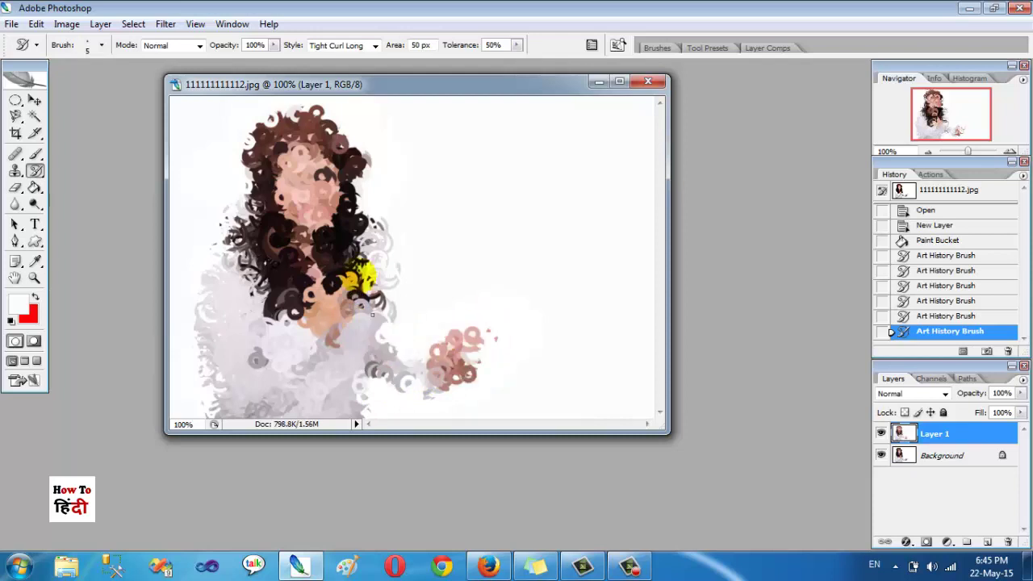
Step: Repaint the face, hair, chest and extended arm in the Tight Curl style, reducing the brush to 3 px
left_click(371, 46)
left_click(329, 132)
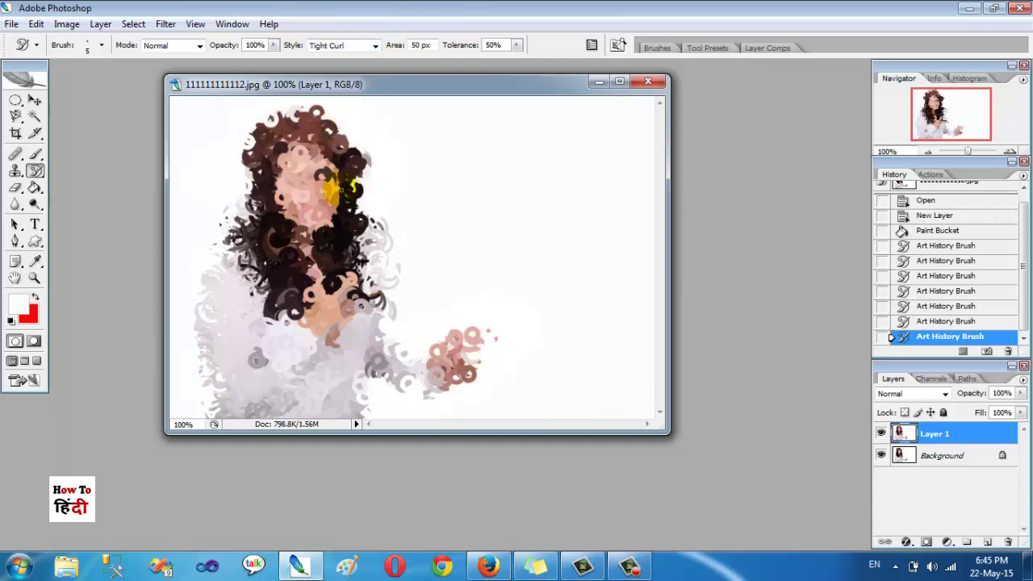
mouse_move(299, 156)
left_mouse_down()
mouse_move(285, 187)
mouse_move(326, 170)
mouse_move(306, 150)
mouse_move(296, 217)
mouse_move(304, 342)
mouse_move(304, 255)
mouse_move(268, 187)
mouse_move(230, 236)
mouse_move(258, 151)
mouse_move(237, 230)
mouse_move(322, 181)
mouse_move(315, 224)
mouse_move(307, 161)
mouse_move(326, 219)
mouse_move(352, 214)
mouse_move(332, 168)
mouse_move(329, 217)
left_mouse_up()
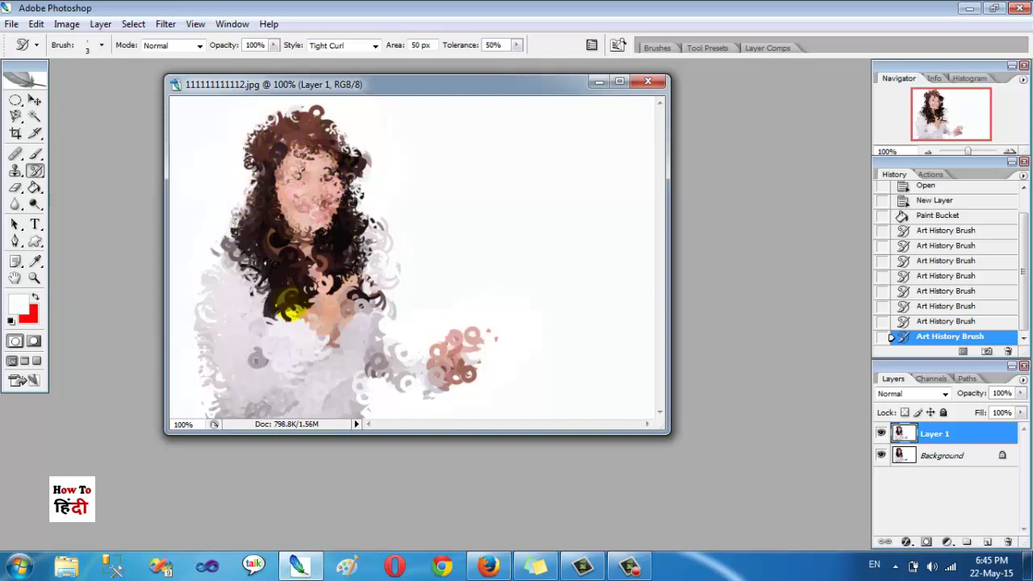
mouse_move(290, 311)
left_mouse_down()
mouse_move(317, 323)
mouse_move(345, 323)
mouse_move(353, 263)
mouse_move(379, 289)
mouse_move(408, 383)
mouse_move(438, 404)
mouse_move(374, 398)
mouse_move(423, 385)
mouse_move(359, 355)
left_mouse_up()
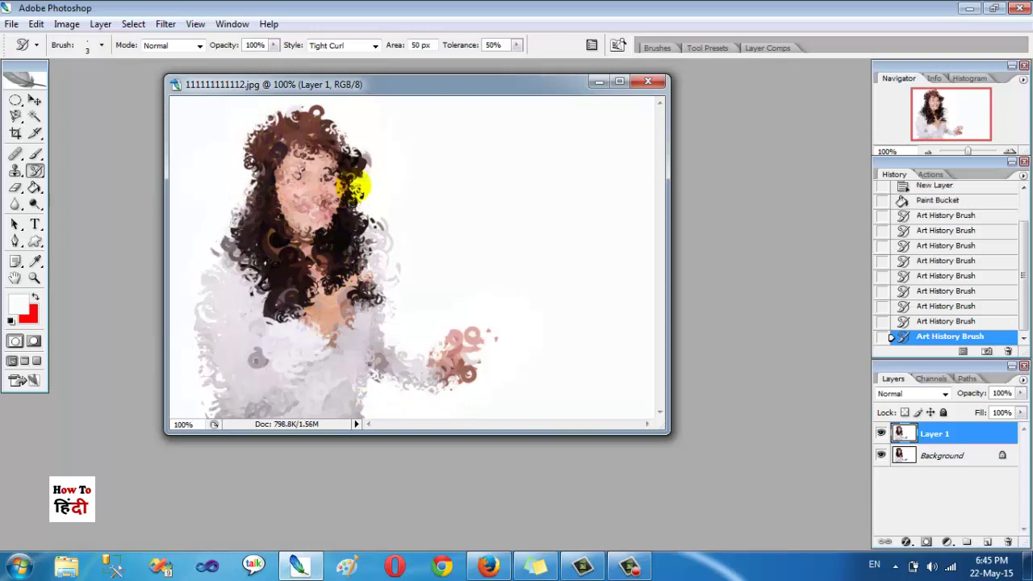
Step: Set the style to Dab and refine the face, hat, hair, shirt and pointing hand, enlarging the brush to 5 px
left_click(342, 48)
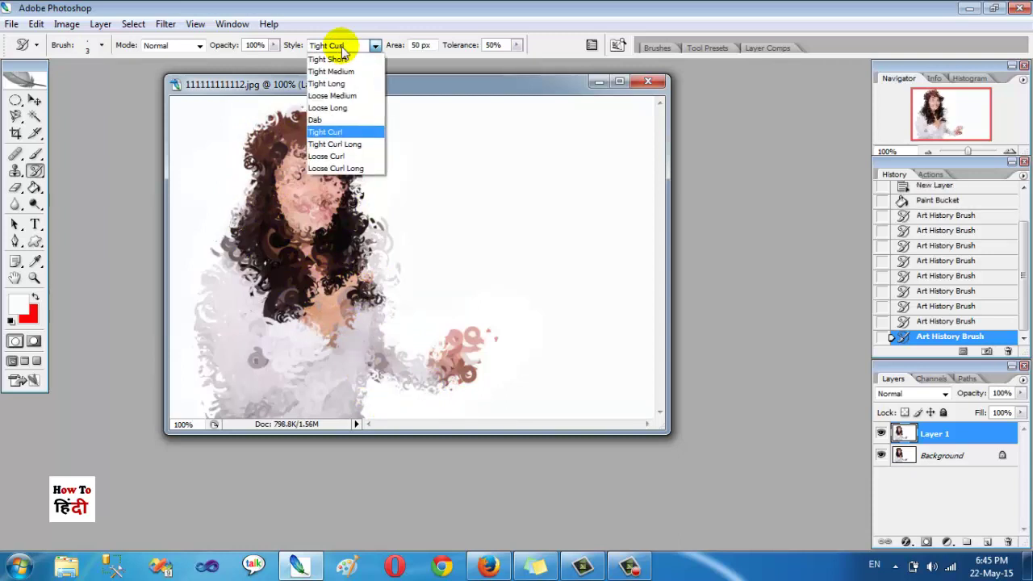
left_click(352, 121)
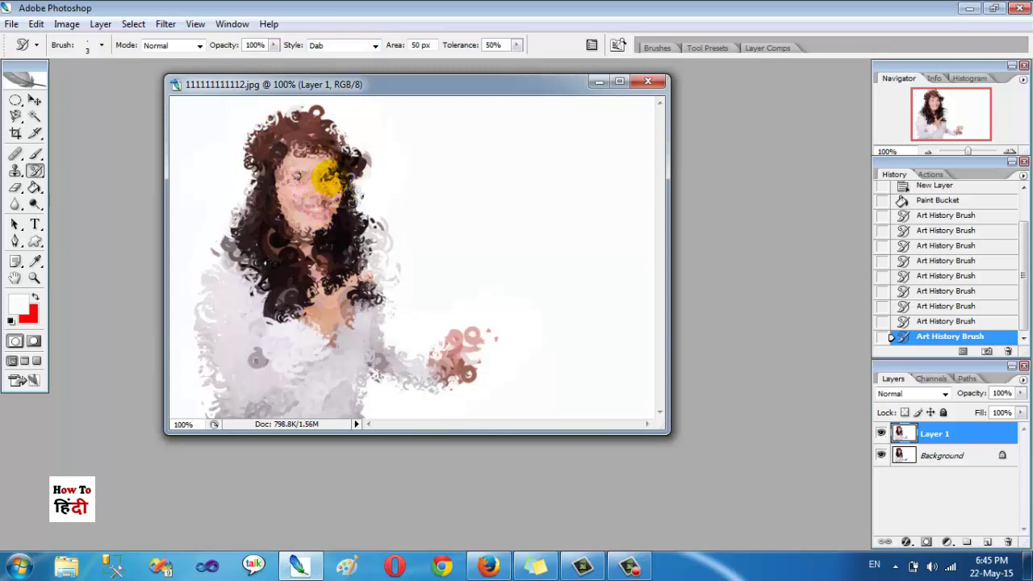
left_click_drag(327, 179, 320, 171)
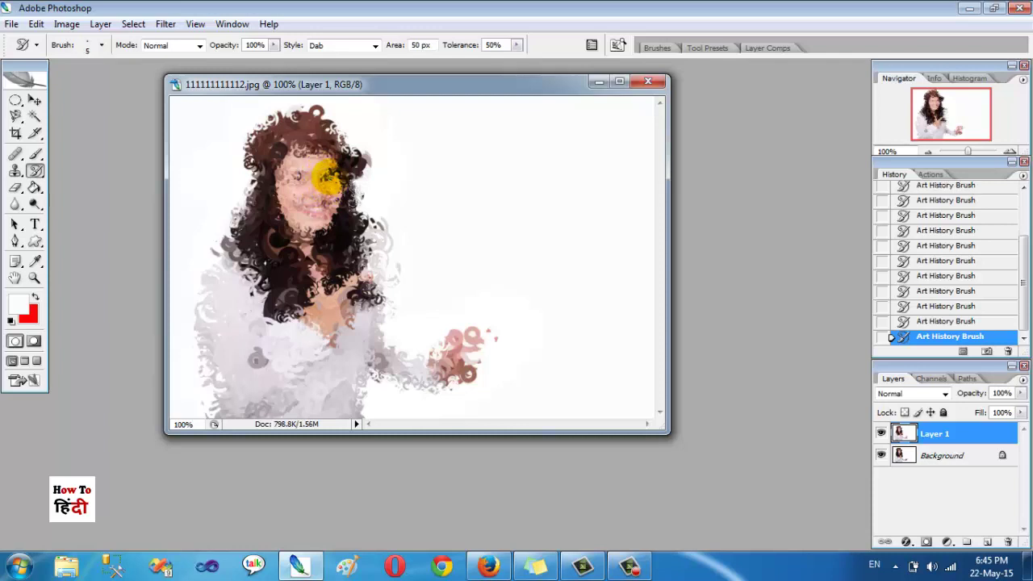
mouse_move(335, 197)
left_mouse_down()
mouse_move(309, 194)
mouse_move(278, 155)
left_mouse_up()
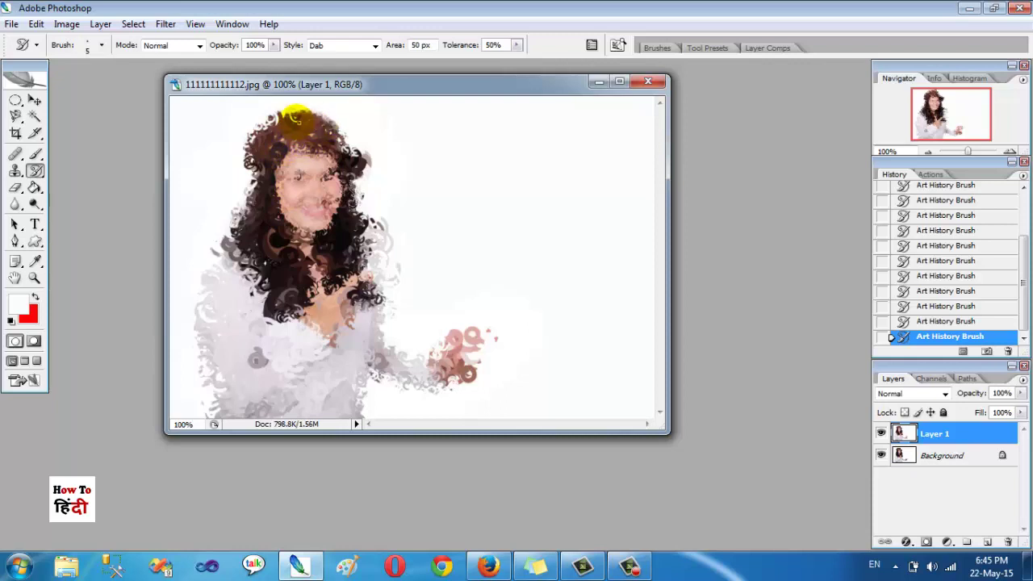
mouse_move(232, 224)
left_mouse_down()
mouse_move(205, 293)
mouse_move(220, 425)
mouse_move(337, 415)
mouse_move(370, 352)
mouse_move(389, 373)
mouse_move(442, 379)
mouse_move(492, 331)
mouse_move(438, 329)
mouse_move(438, 369)
mouse_move(485, 362)
mouse_move(406, 376)
mouse_move(378, 352)
mouse_move(360, 357)
mouse_move(374, 233)
left_mouse_up()
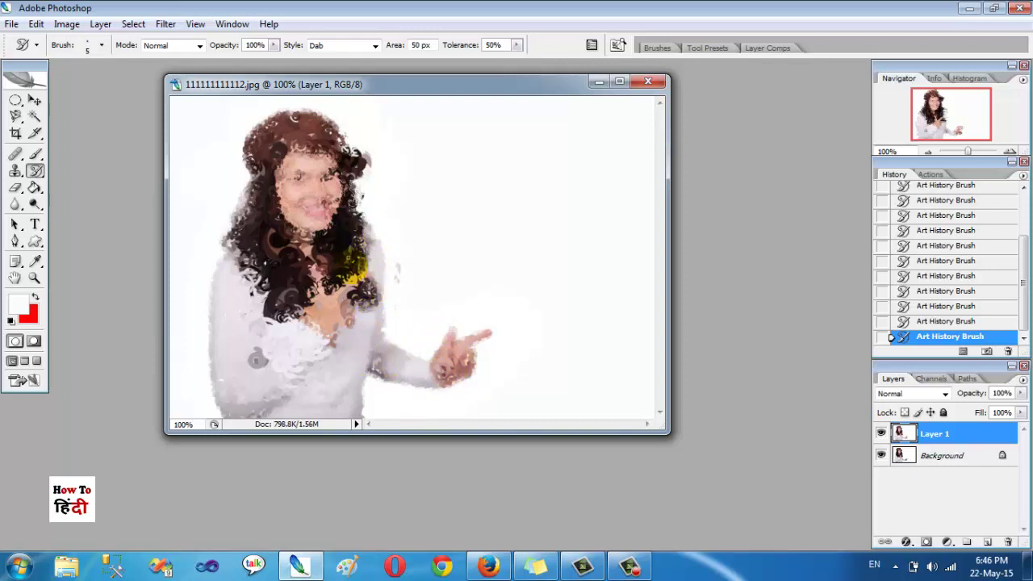
mouse_move(355, 305)
left_mouse_down()
mouse_move(289, 327)
mouse_move(339, 290)
left_mouse_up()
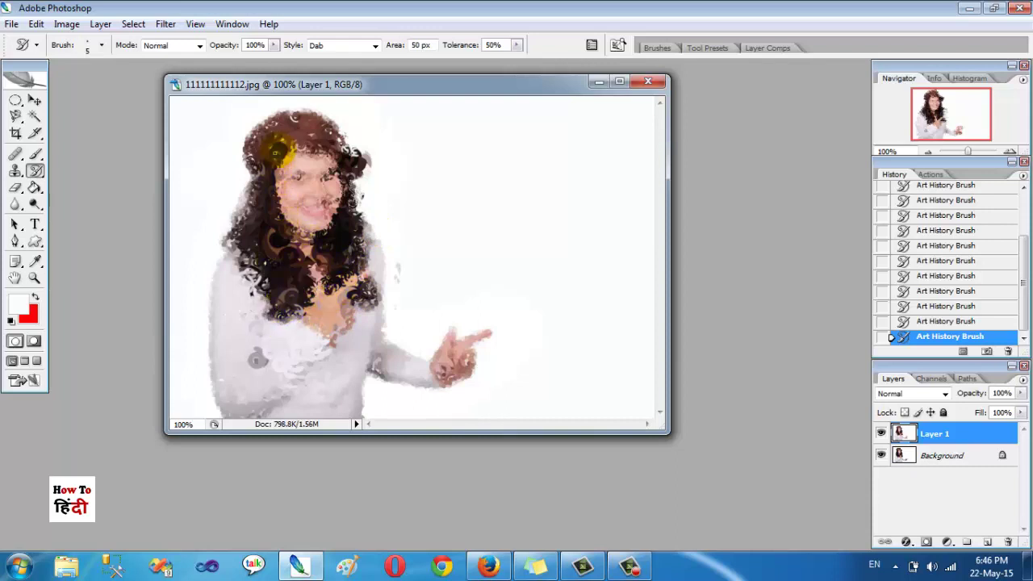
left_click_drag(315, 132, 375, 162)
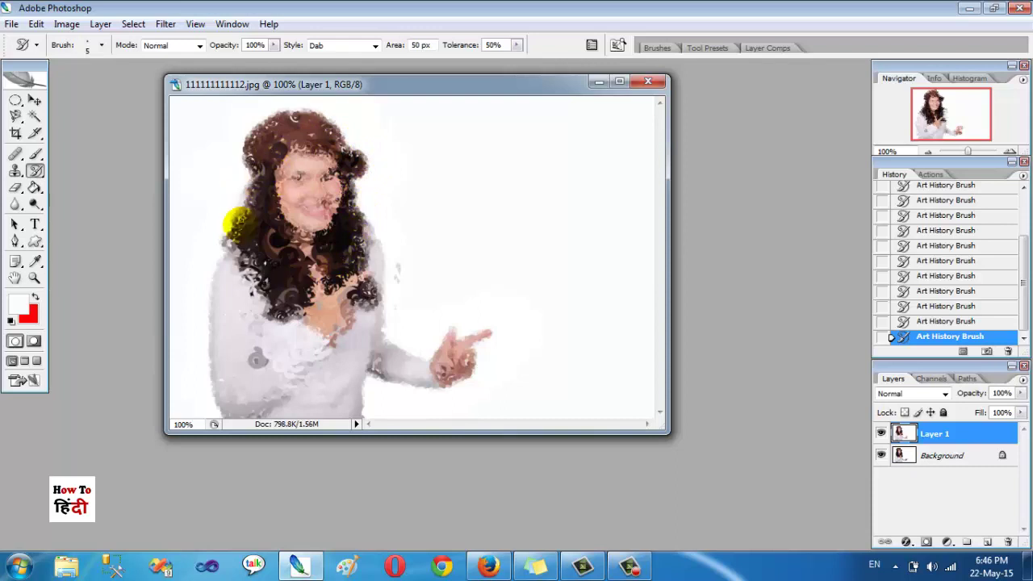
Step: Set the brush style to Loose Long and paint over the woman's eye and cheek
left_click(343, 46)
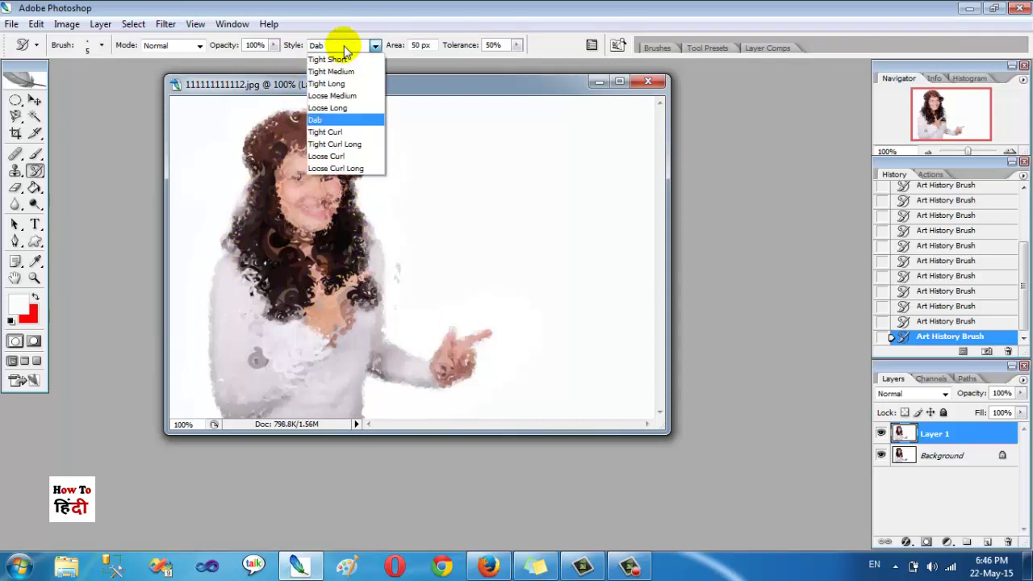
left_click(329, 108)
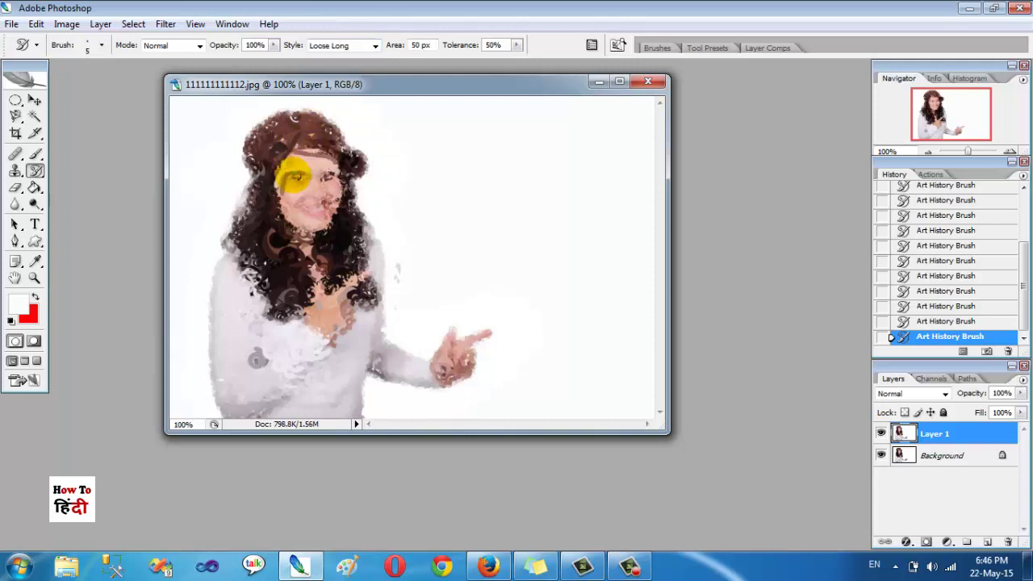
left_click_drag(295, 173, 289, 196)
Step: Set the brush style to Tight Long and paint over the face, hair, chest, shirt and pointing hand
left_click(338, 46)
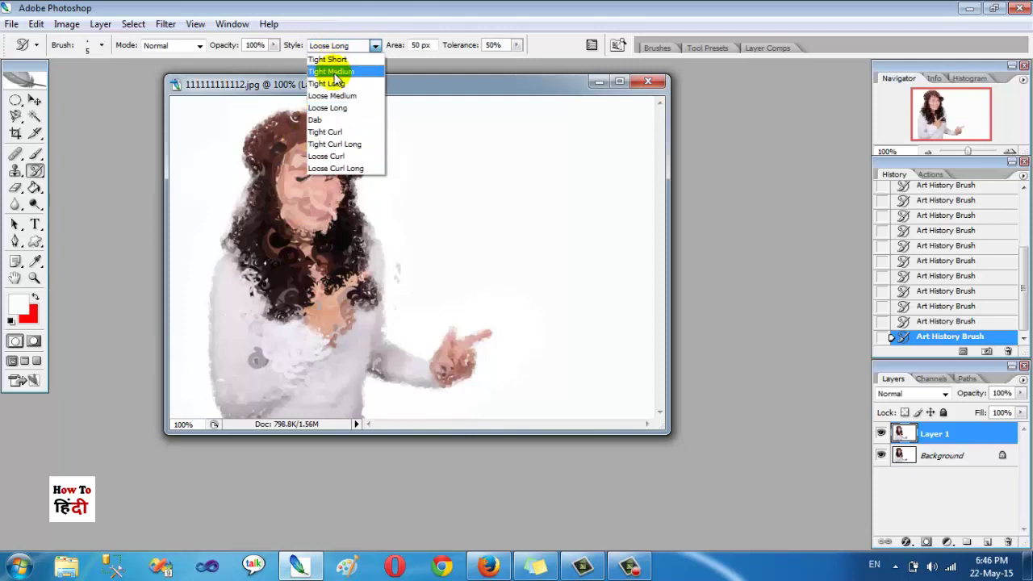
left_click(334, 85)
mouse_move(312, 158)
left_mouse_down()
mouse_move(300, 216)
mouse_move(292, 152)
mouse_move(292, 240)
left_mouse_up()
mouse_move(266, 275)
left_mouse_down()
mouse_move(310, 310)
mouse_move(252, 357)
mouse_move(304, 326)
mouse_move(271, 382)
mouse_move(299, 363)
mouse_move(329, 300)
mouse_move(340, 330)
mouse_move(357, 309)
mouse_move(360, 344)
mouse_move(394, 366)
mouse_move(441, 361)
mouse_move(445, 387)
left_mouse_up()
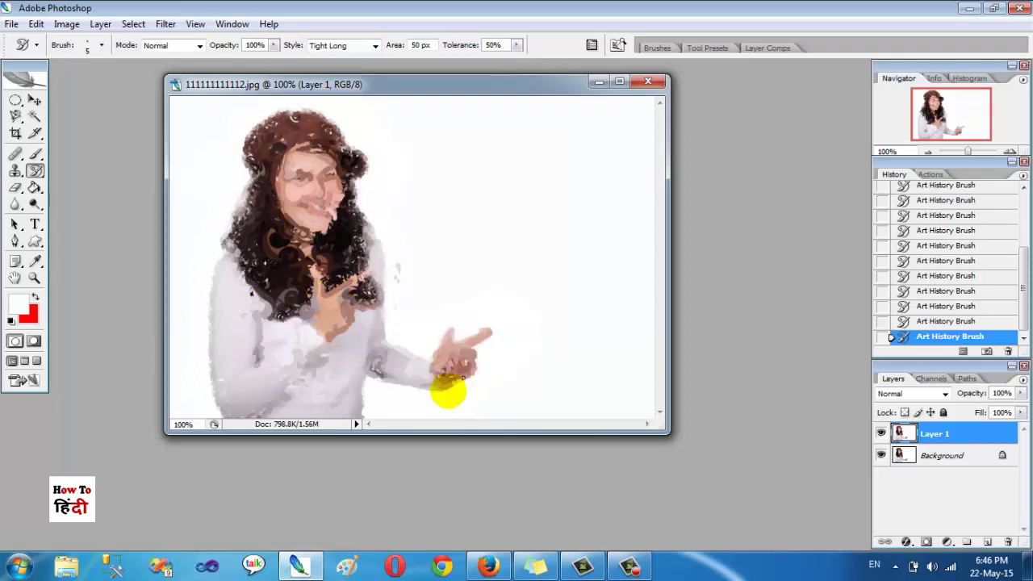
Step: Paint over the face and pointing hand in the Tight Medium style, and refine the eyes with a 3 px brush in the Dab style
left_click(373, 45)
left_click(349, 72)
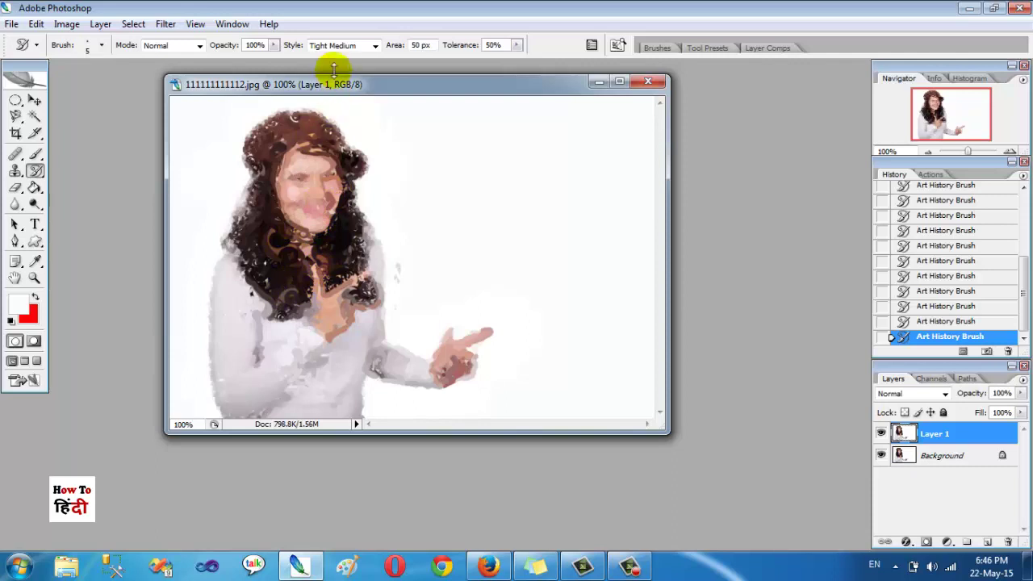
left_click(342, 46)
left_click(338, 122)
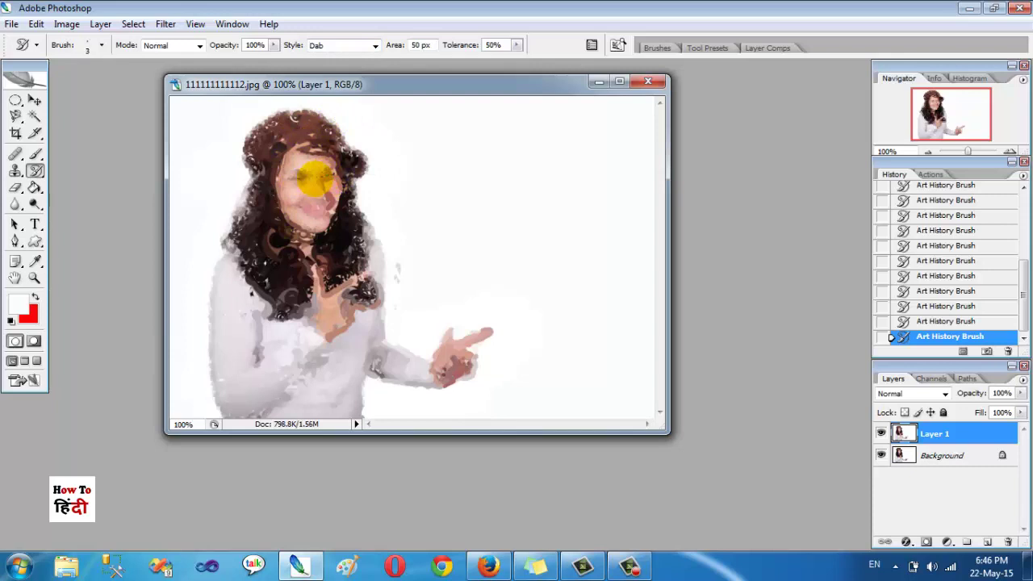
left_click_drag(327, 175, 298, 179)
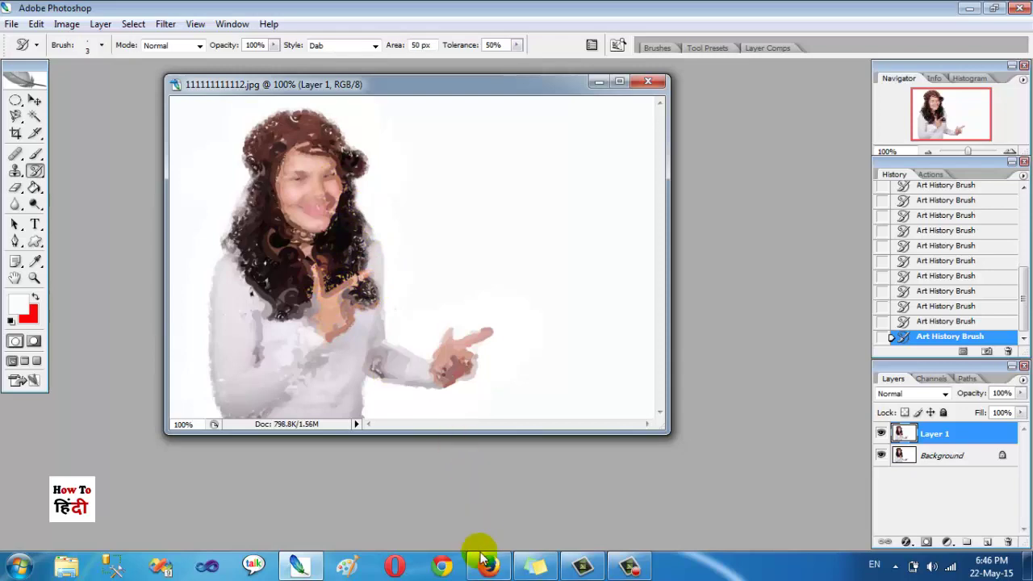
Step: Switch to Firefox, show the Selection Tool In Photoshop video page on YouTube and mark its like rating with a box
mouse_move(485, 557)
left_click(468, 513)
scroll(408, 350, "down", 5)
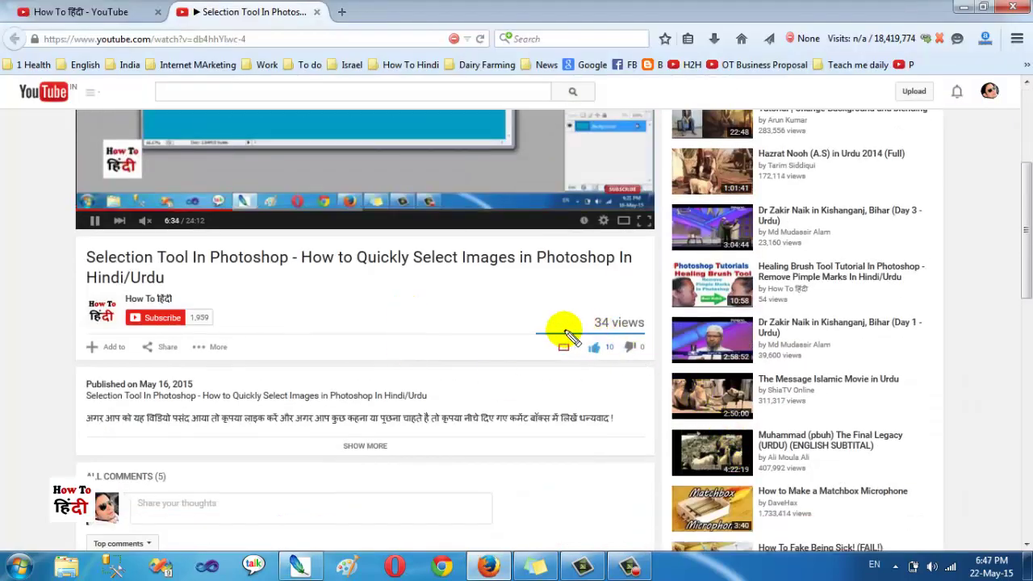
mouse_move(563, 330)
left_mouse_down()
mouse_move(637, 380)
mouse_move(618, 373)
left_mouse_up()
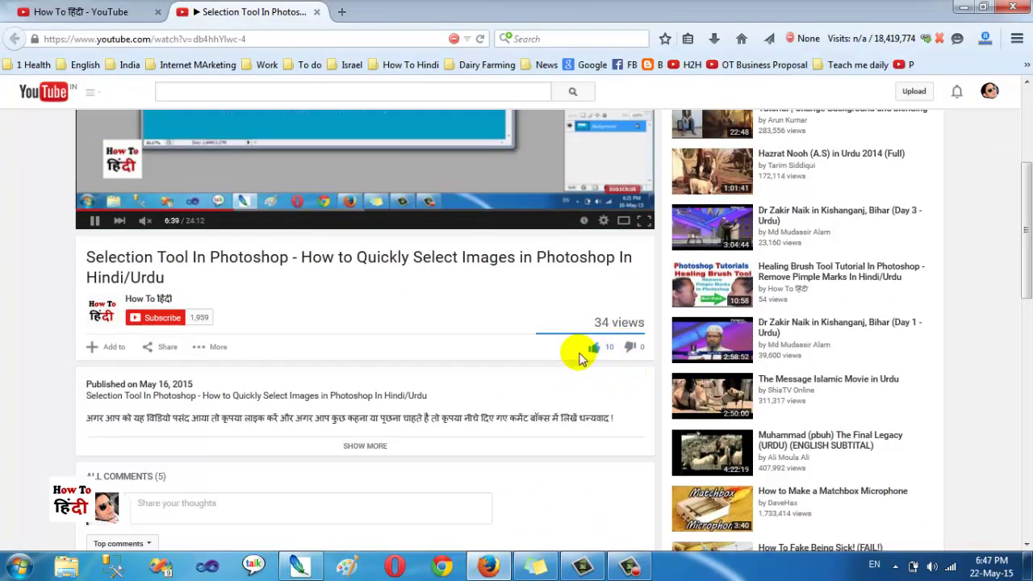
scroll(581, 355, "up", 3)
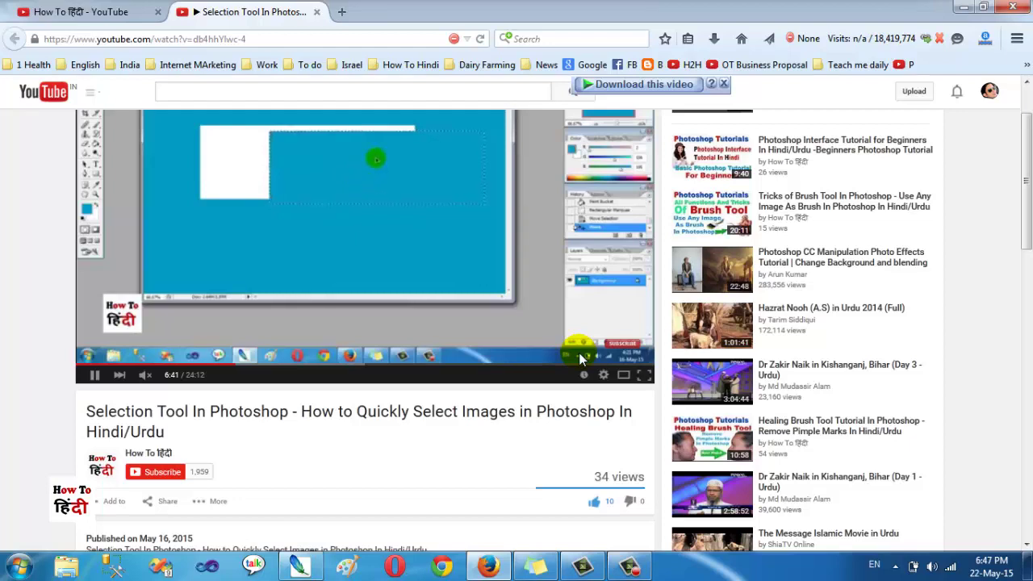